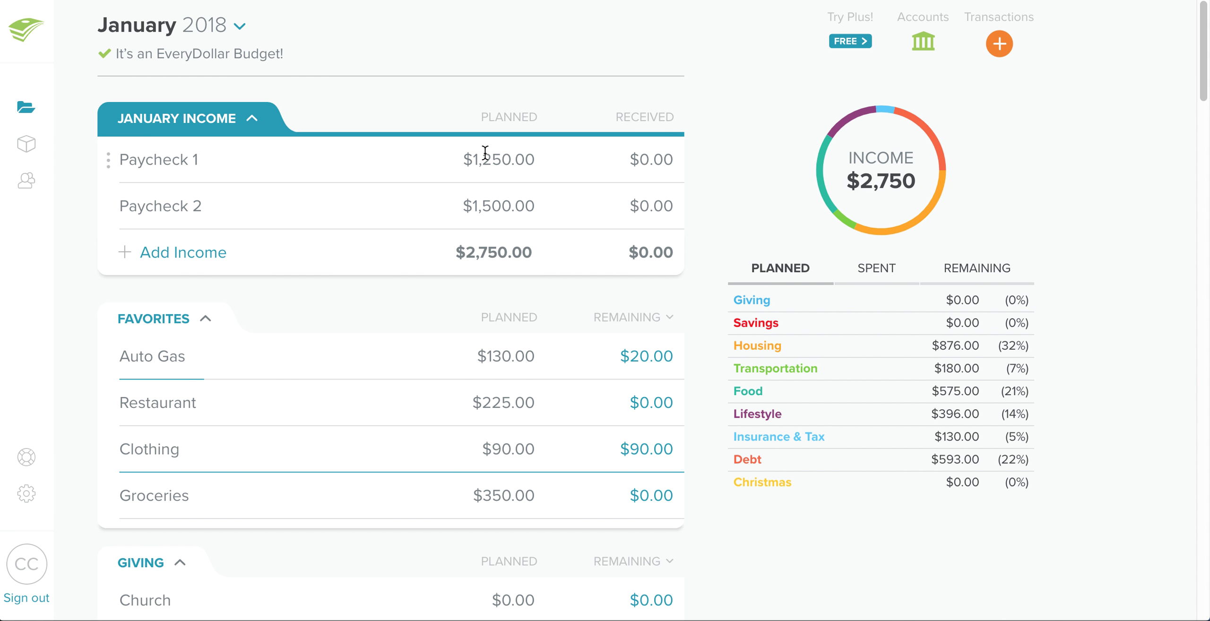
Step: Set the planned income for Paycheck 2 to $1,250 in the January budget
left_click(488, 205)
type("1,250")
left_click(539, 102)
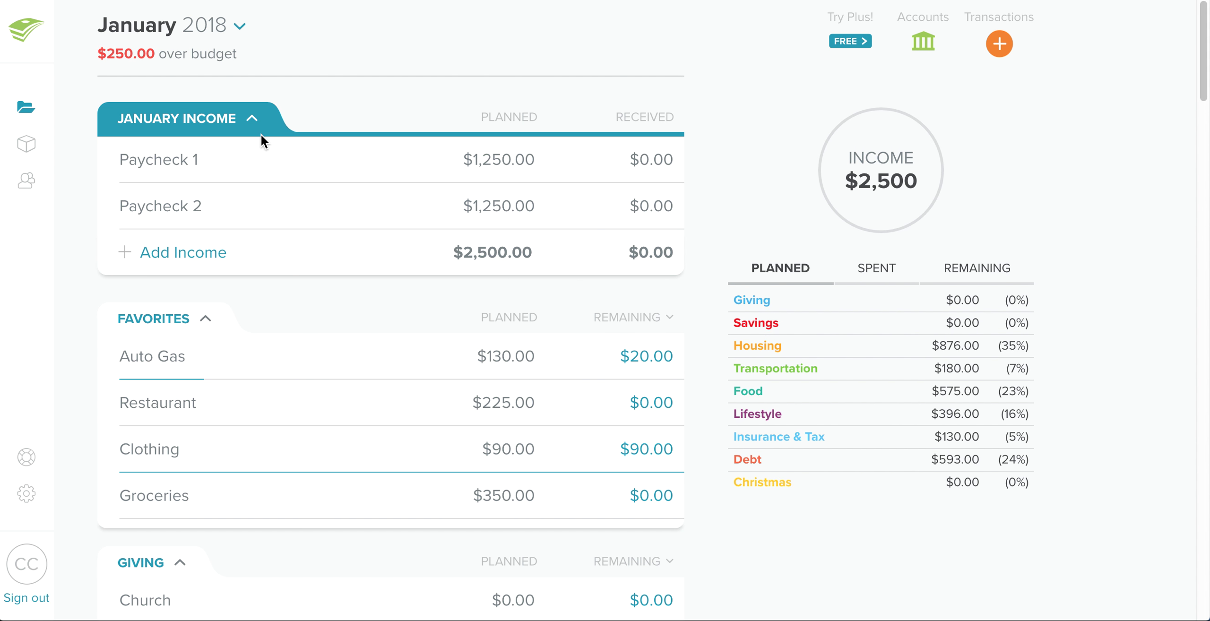
Step: Set the planned payment for Credit Card 2 in the Debt group to $50
scroll(247, 310, "down", 1)
scroll(245, 308, "down", 15)
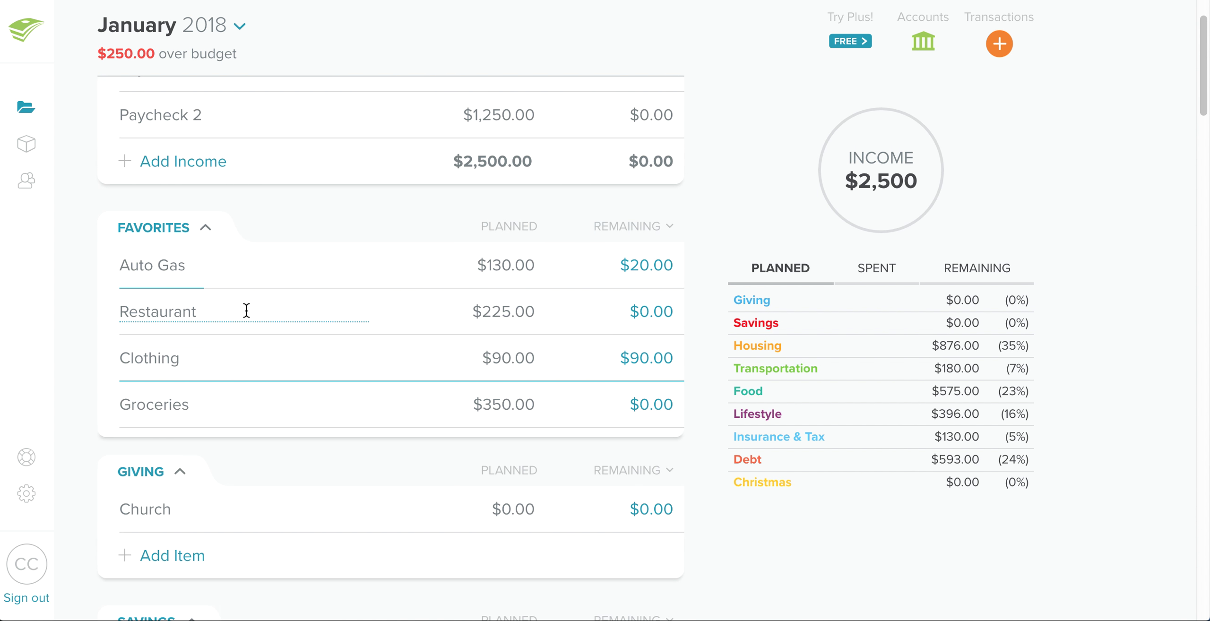
scroll(286, 265, "up", 2)
scroll(286, 264, "down", 5)
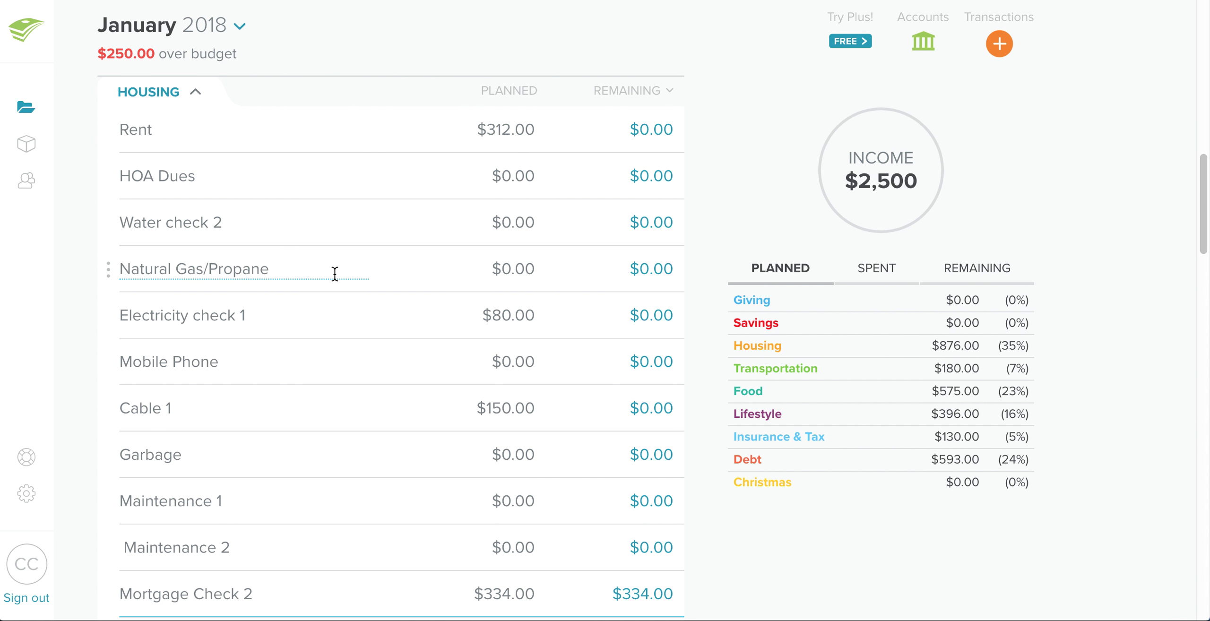
scroll(493, 139, "up", 20)
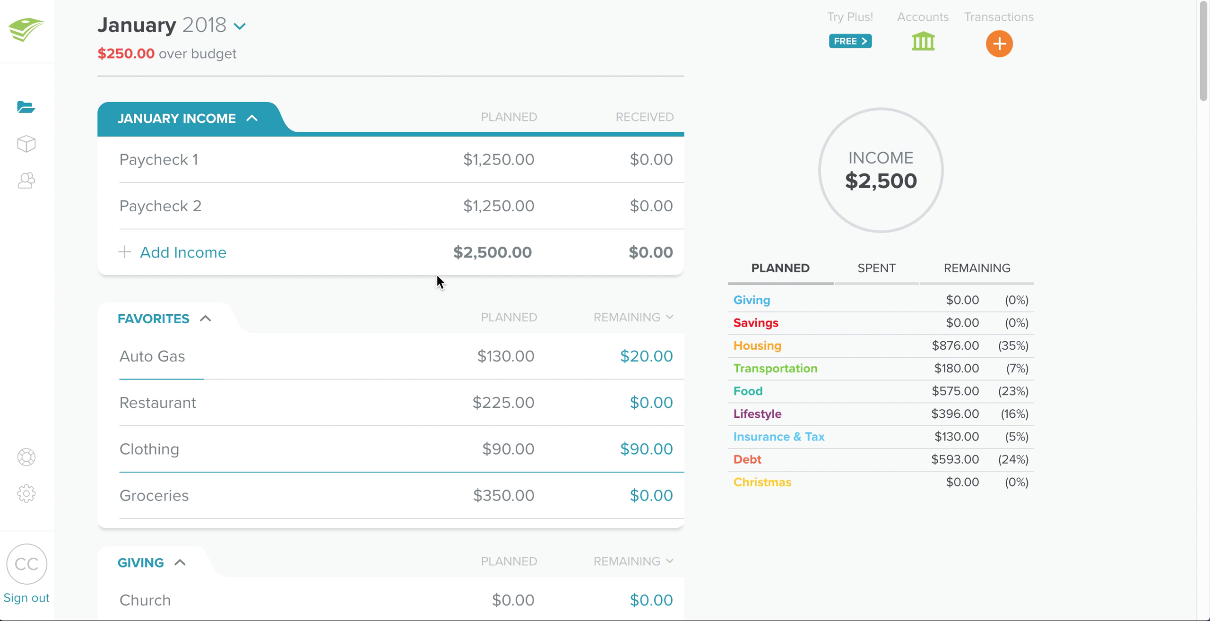
scroll(136, 550, "down", 20)
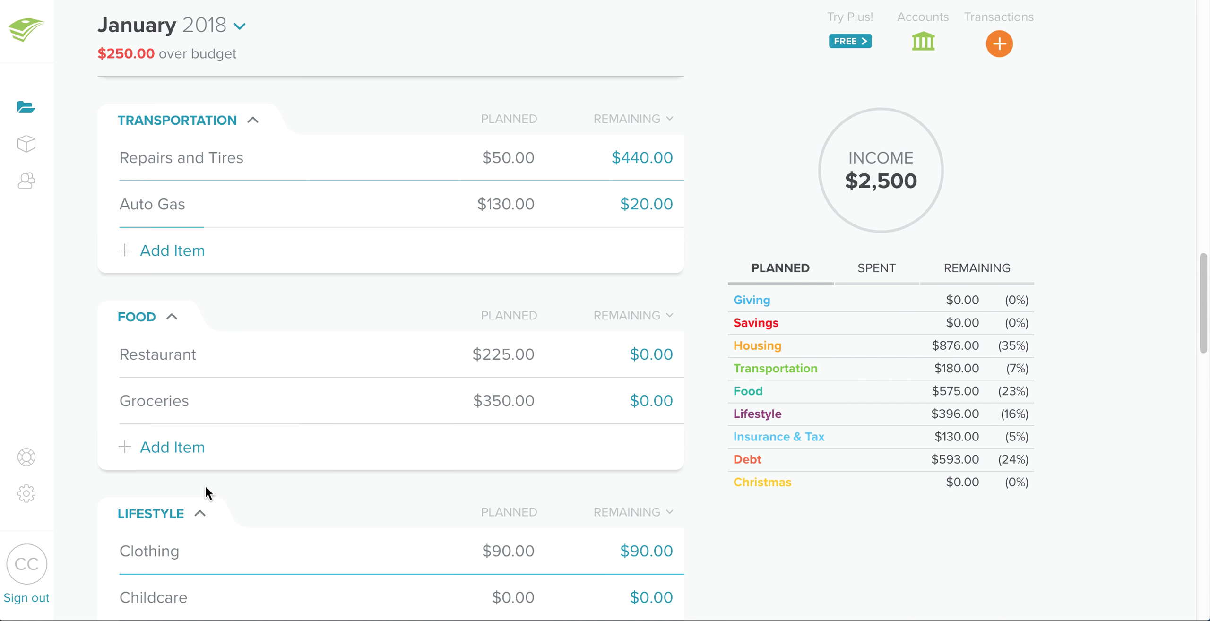
scroll(326, 436, "down", 15)
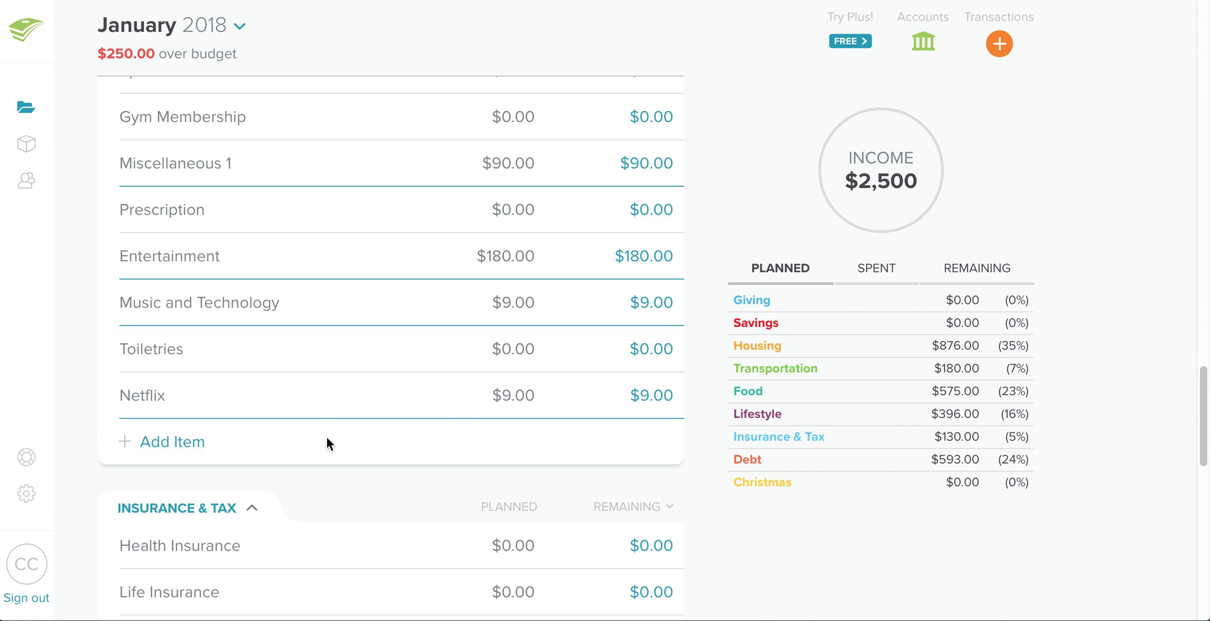
scroll(491, 505, "down", 5)
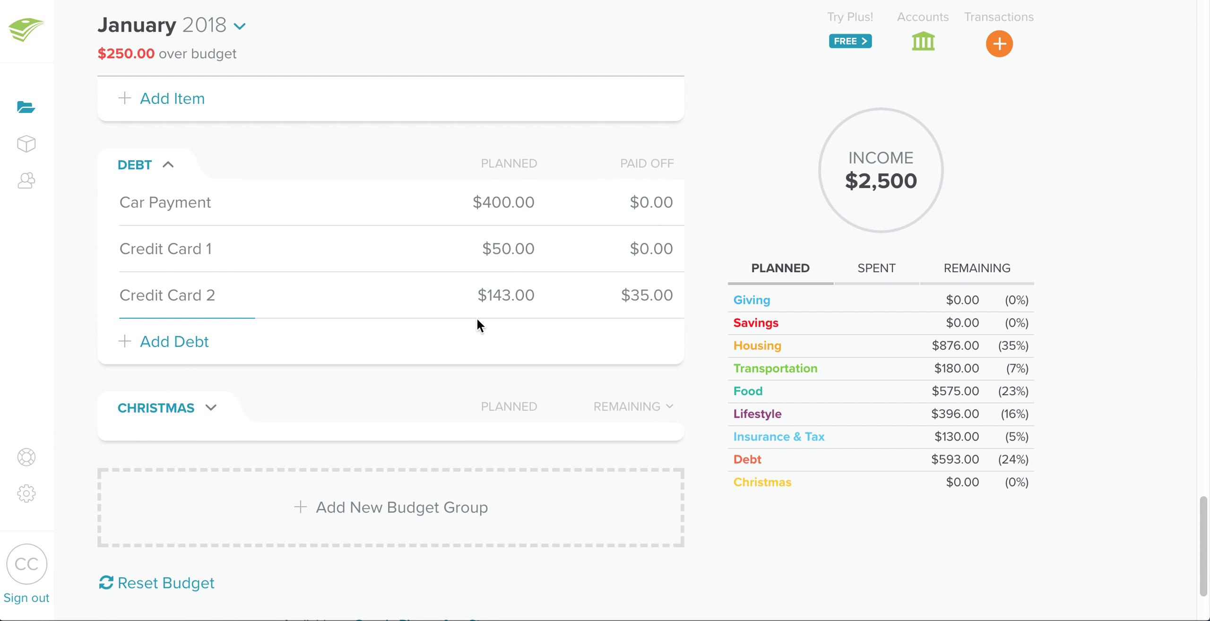
left_click(494, 298)
type("50")
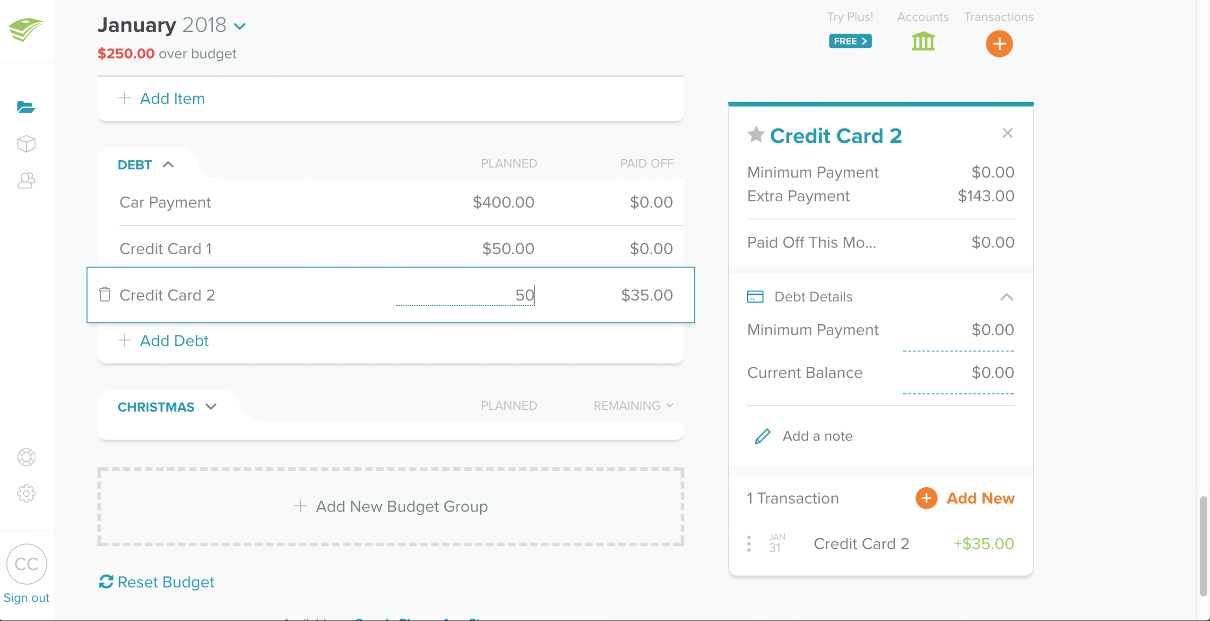
left_click(400, 142)
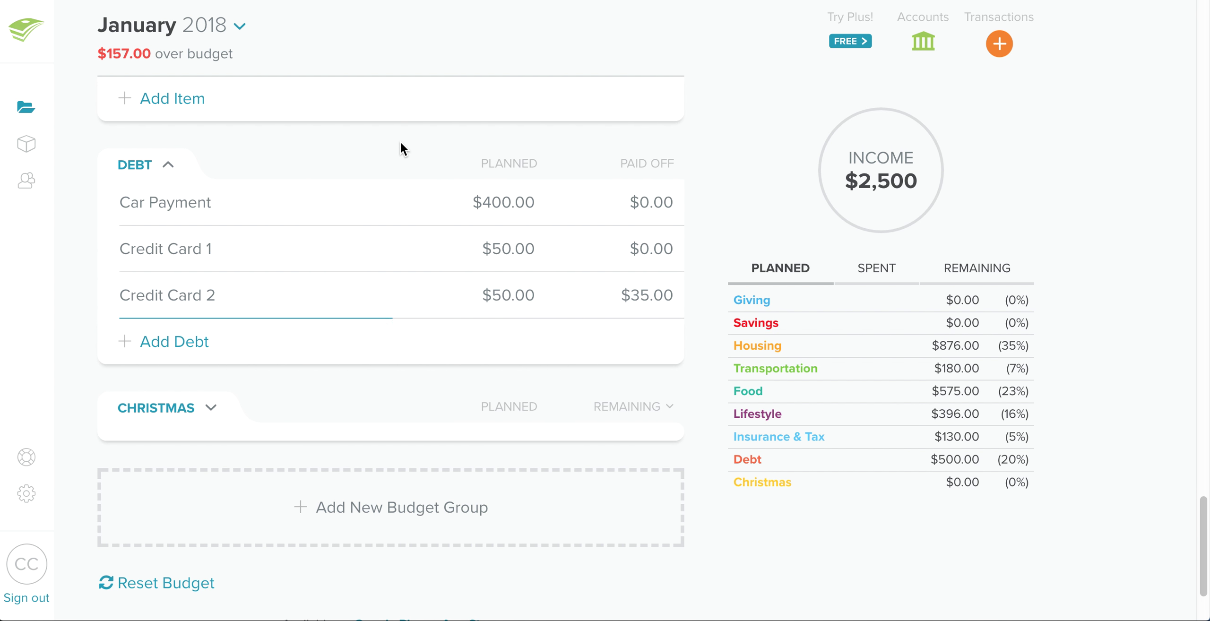
Step: Set the planned Car Payment in the Debt group to $243
left_click(499, 201)
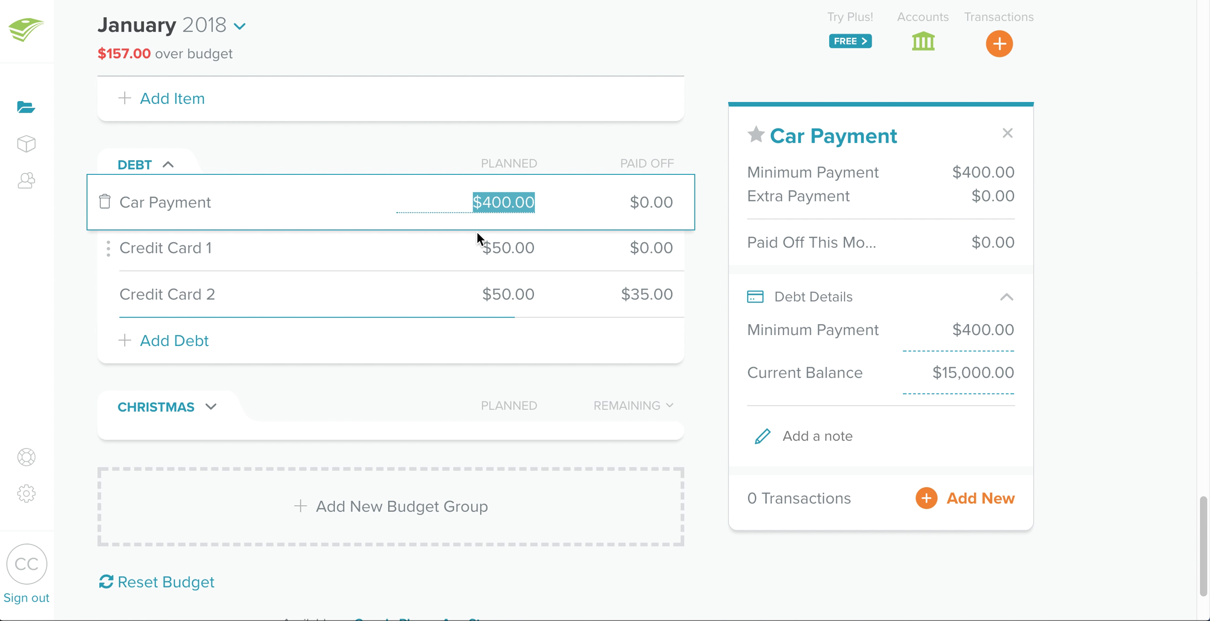
type("243")
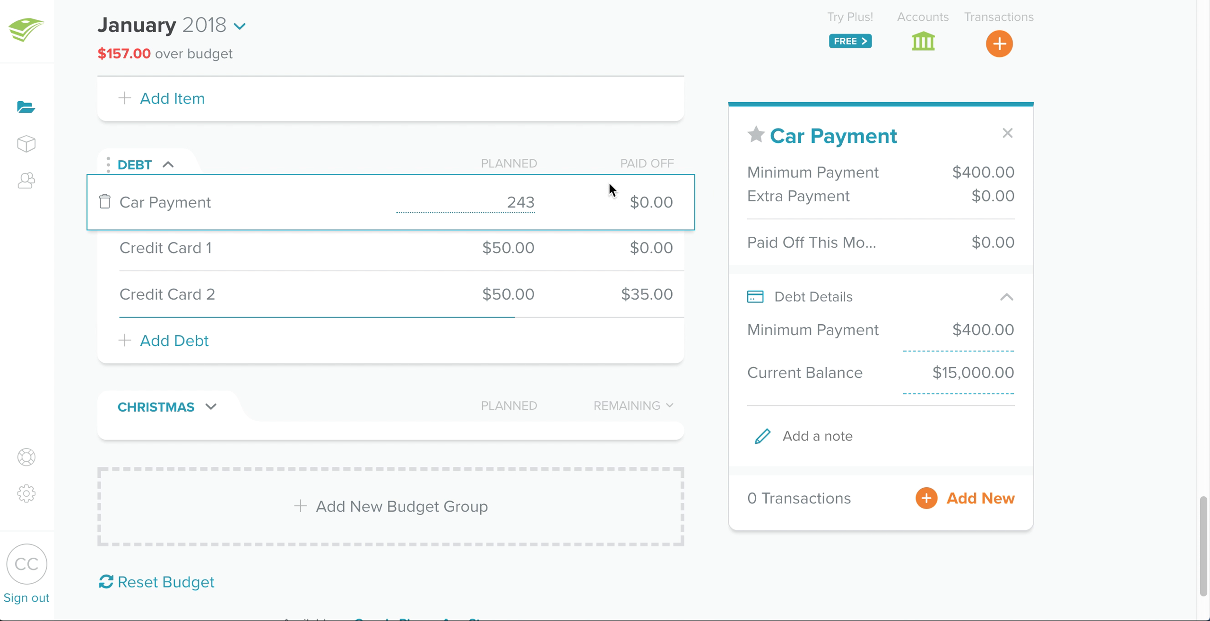
left_click(401, 140)
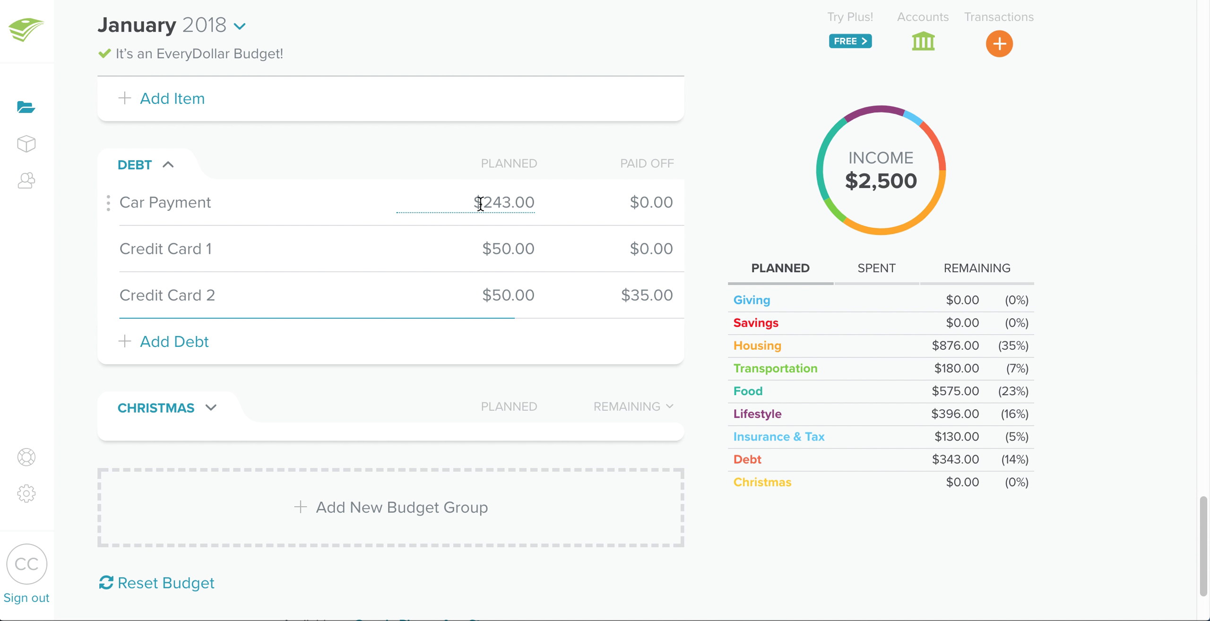
Step: Set the planned amount for Paycheck 1 under January Income to $1,350
scroll(347, 169, "up", 15)
scroll(347, 169, "up", 3)
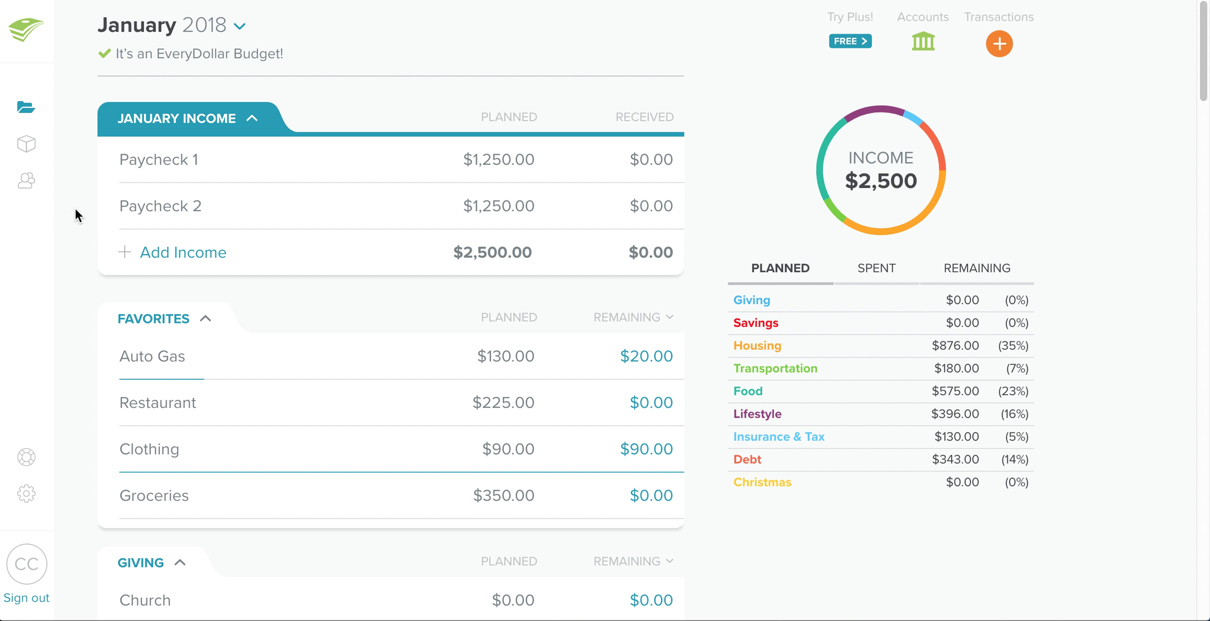
left_click(494, 159)
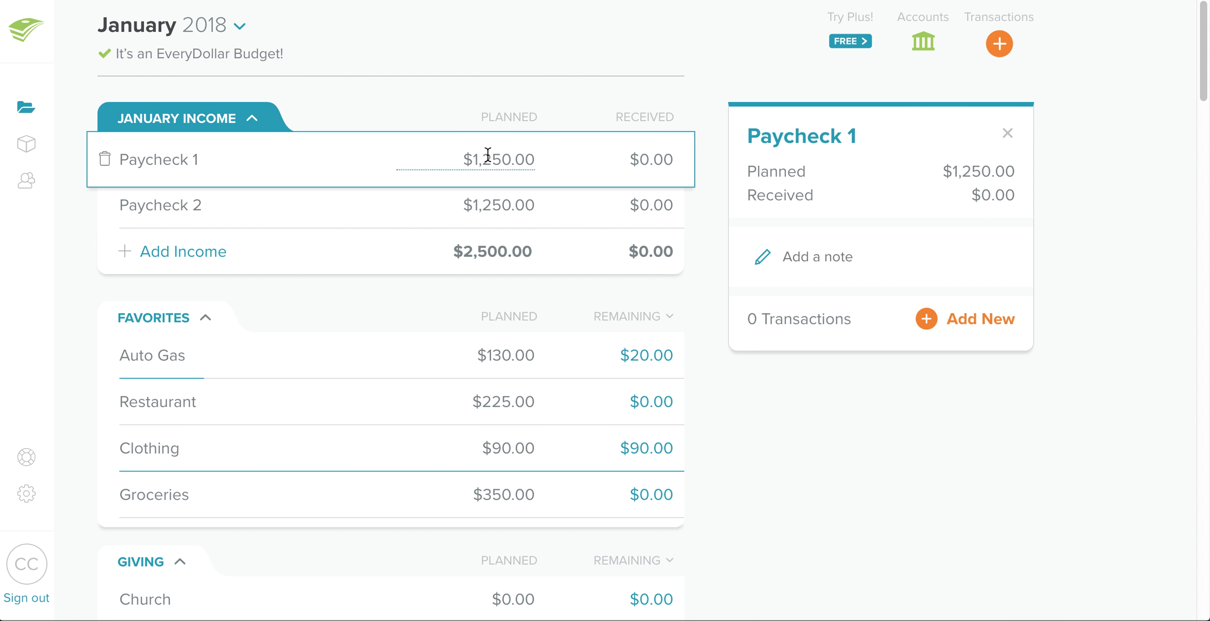
left_click(492, 162)
key("BackSpace")
type("3")
left_click(437, 112)
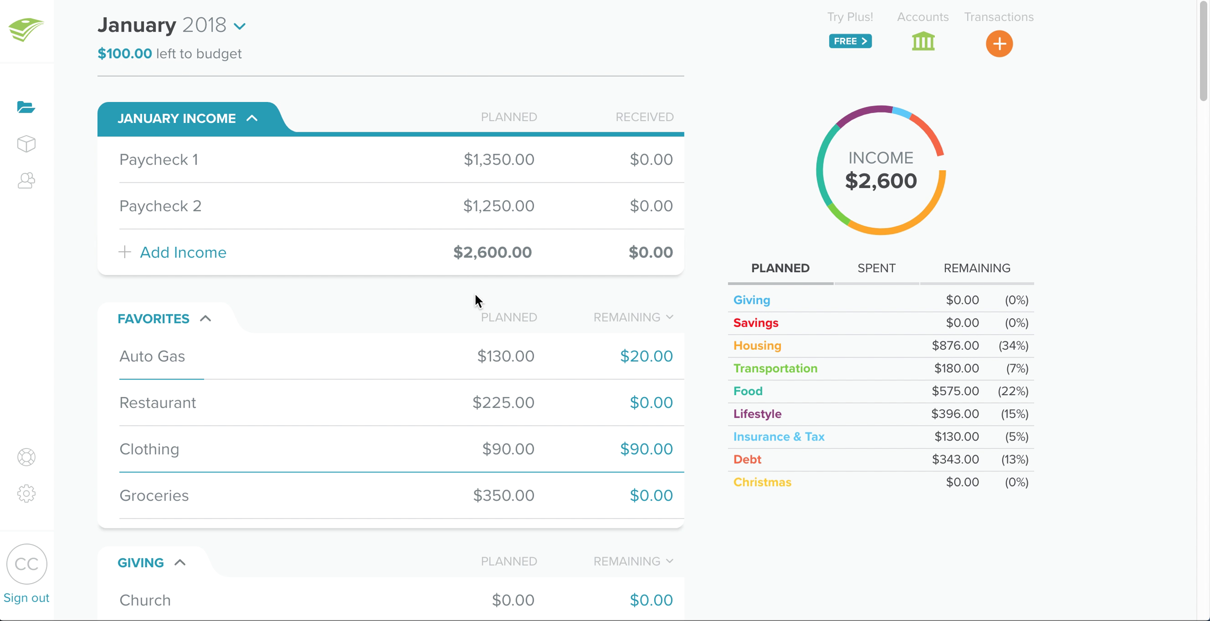
Step: Set the planned payment for Credit Card 2 in the Debt group to $150
scroll(476, 296, "down", 3)
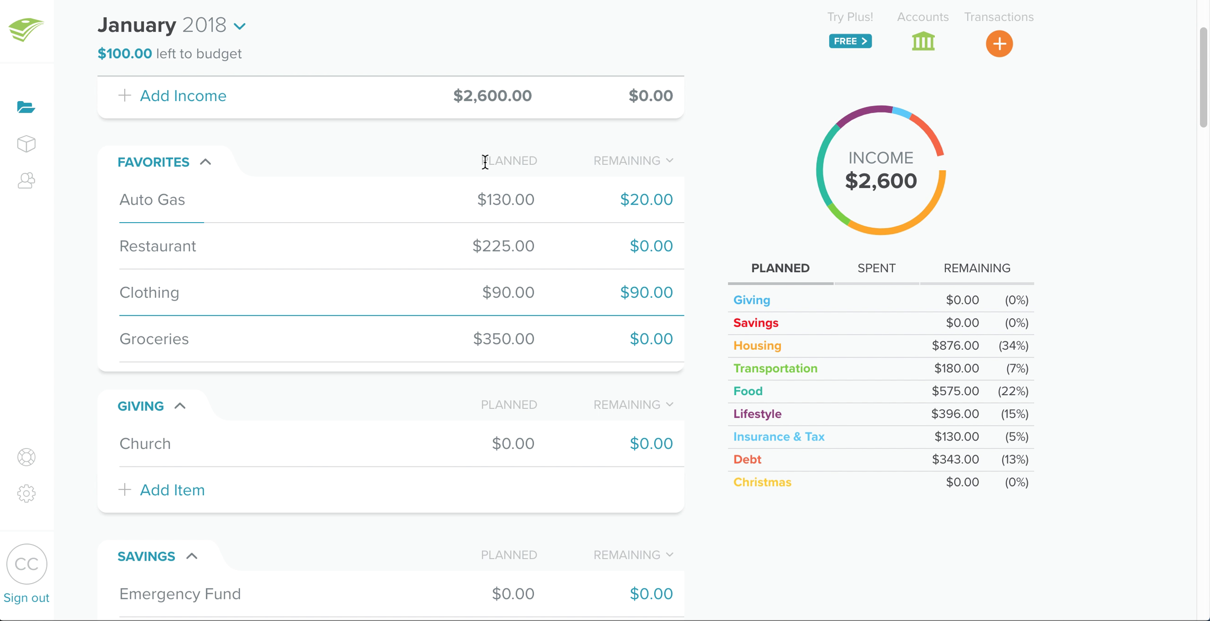
scroll(401, 216, "down", 12)
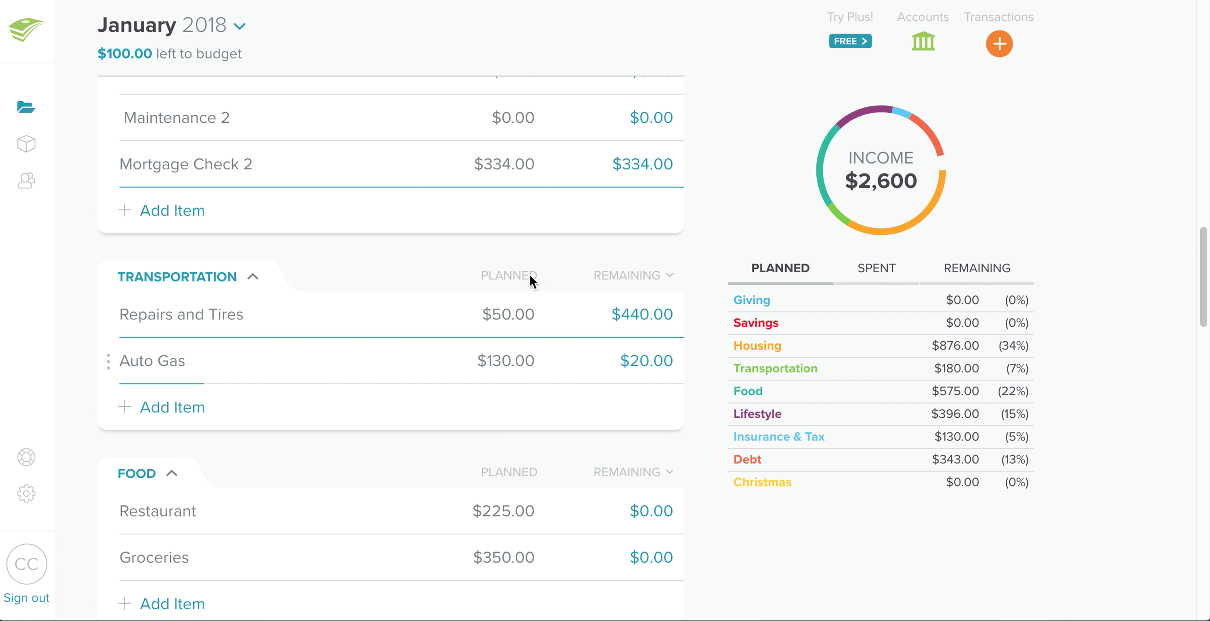
scroll(418, 180, "down", 15)
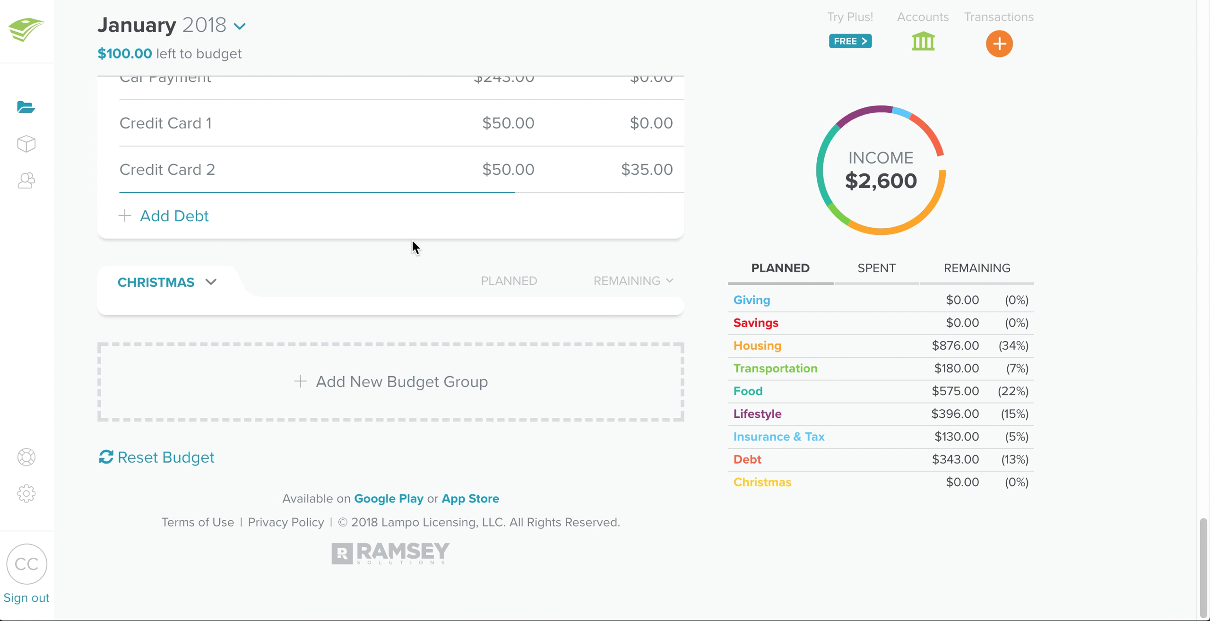
scroll(431, 215, "up", 1)
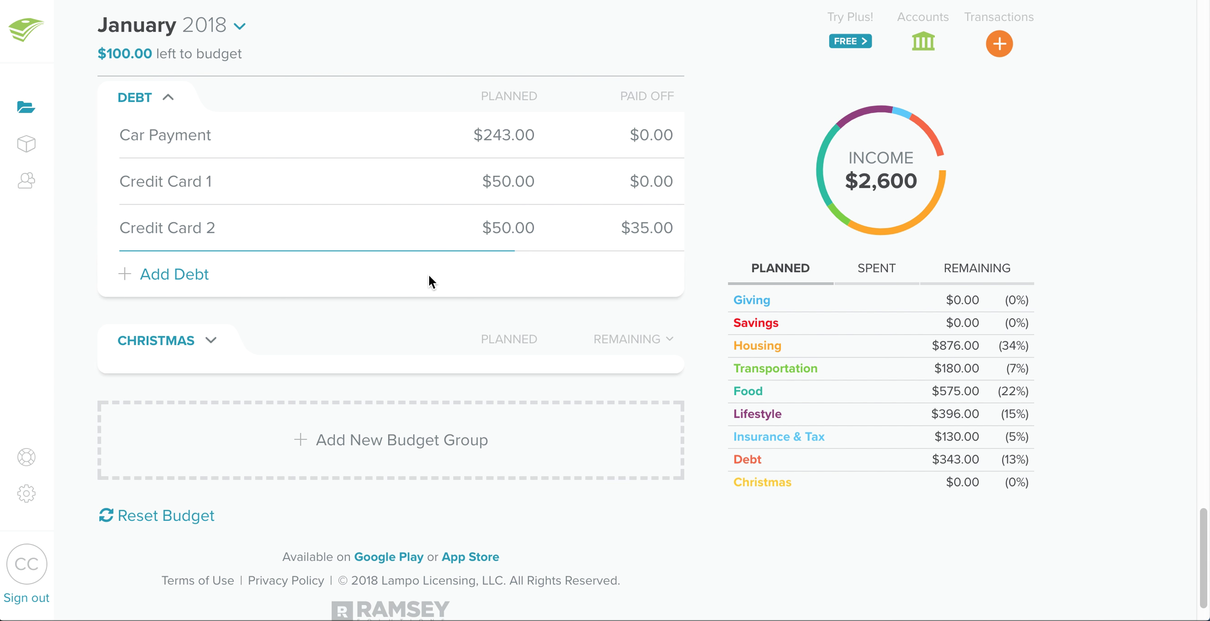
left_click(494, 228)
type("1")
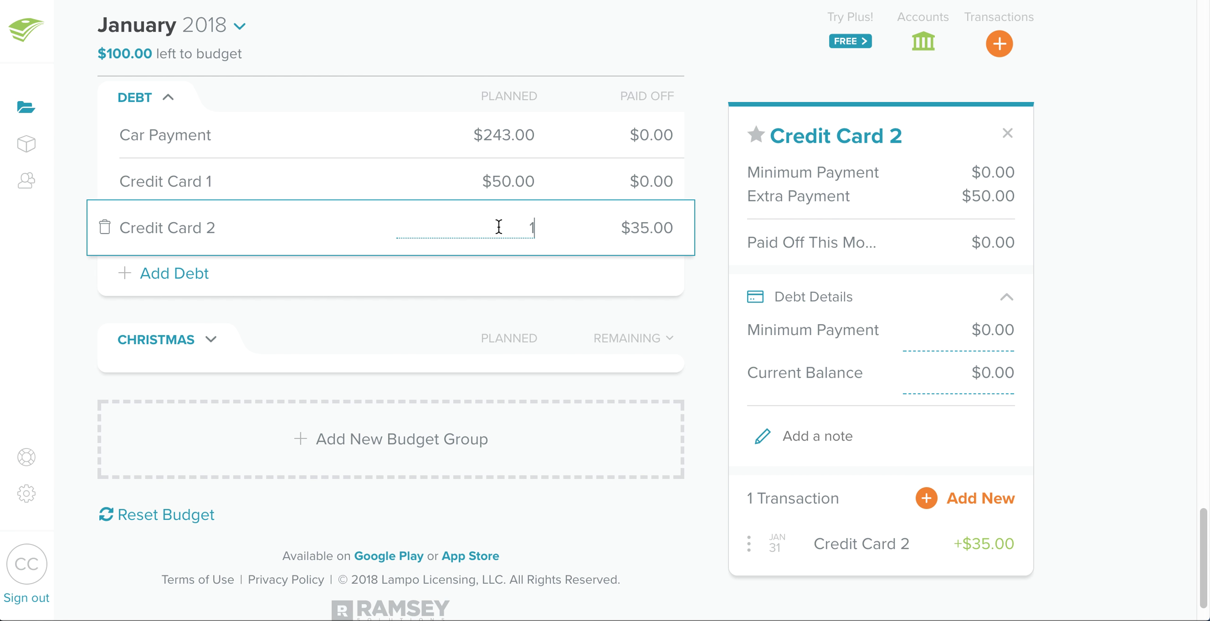
type("50")
left_click(484, 312)
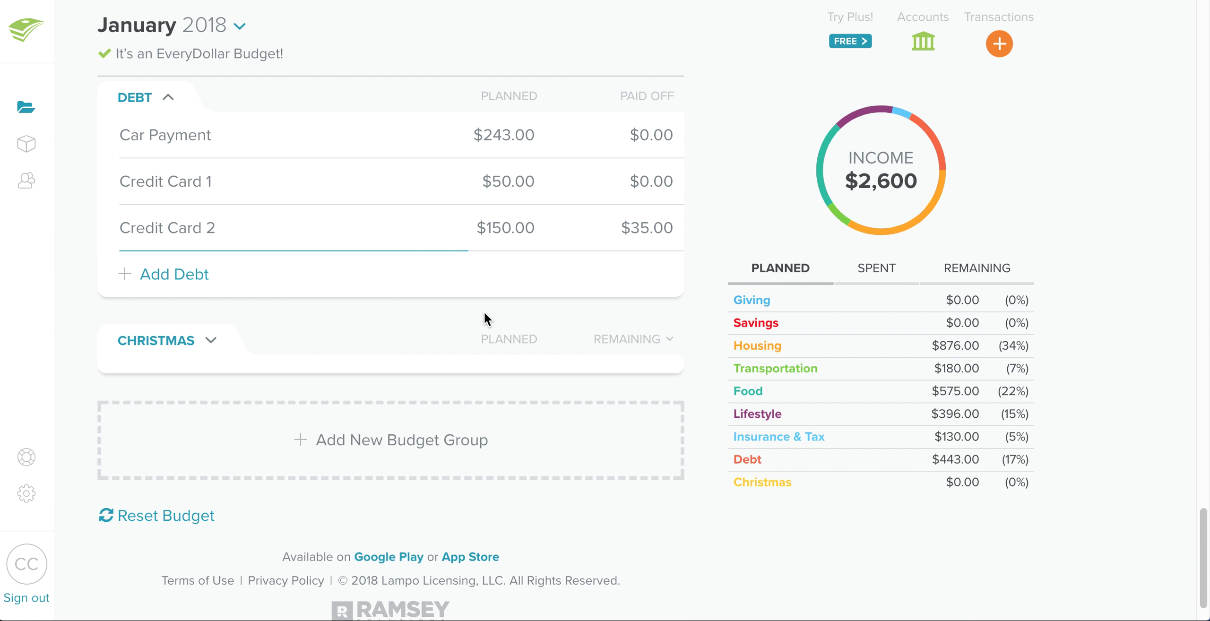
Step: Set the planned amount for Paycheck 2 under January Income to $1,500
scroll(467, 252, "up", 15)
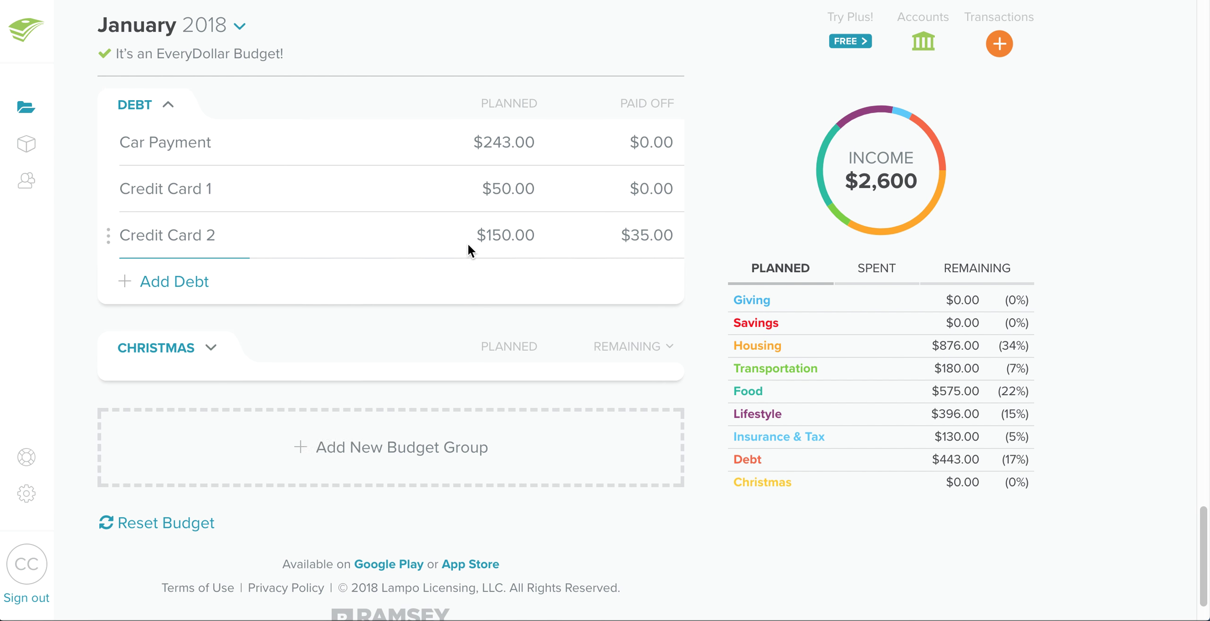
left_click(481, 204)
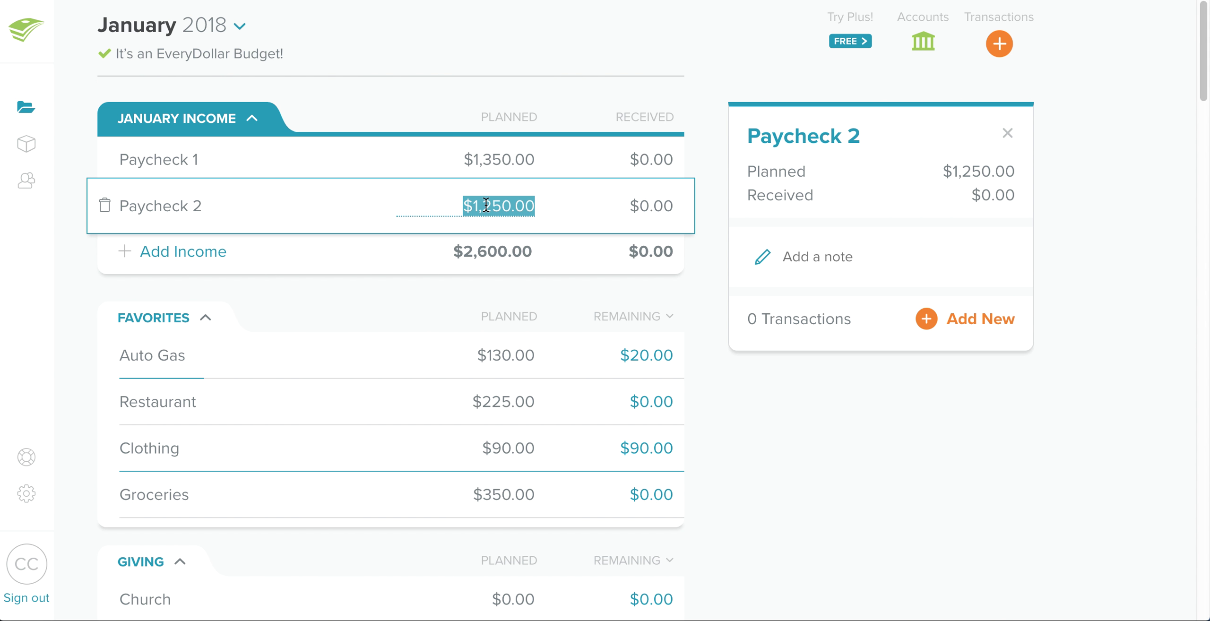
type("1,50")
type("00")
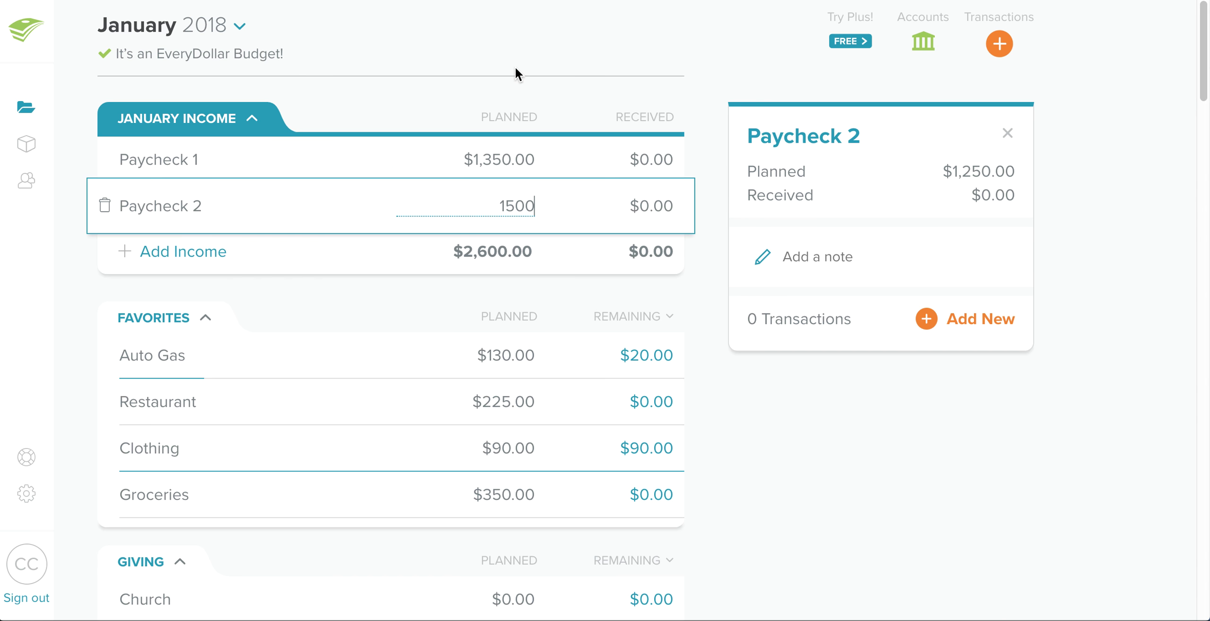
left_click(514, 69)
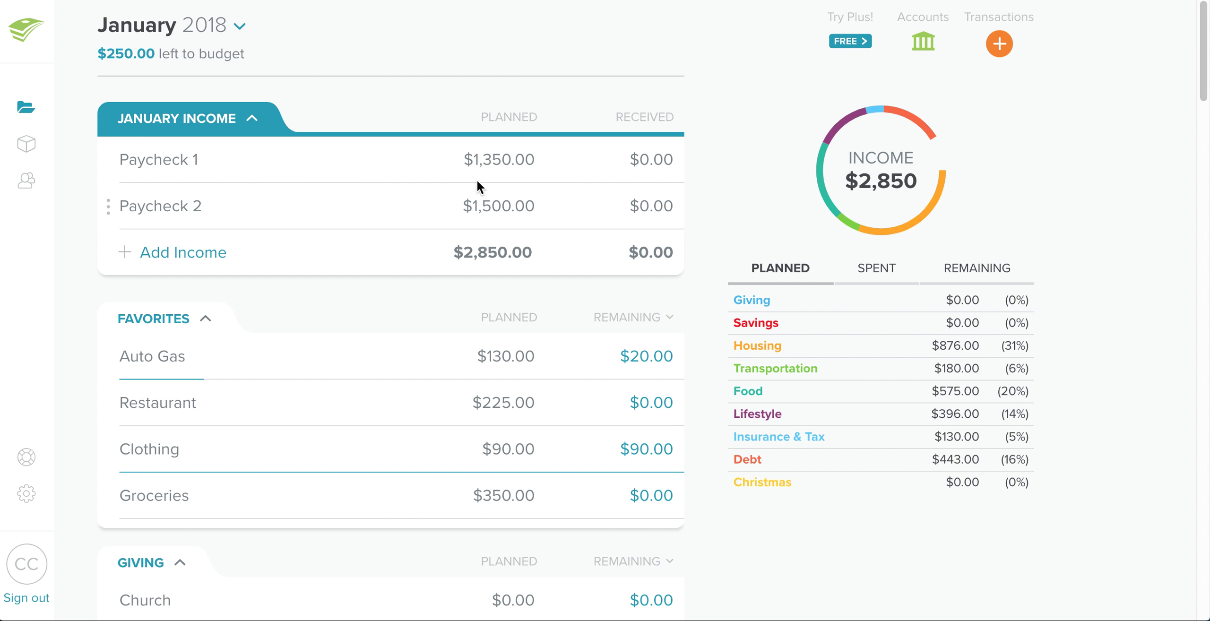
Step: Set the planned income of both Paycheck 1 and Paycheck 2 to $1,250
left_click(492, 159)
type("1250")
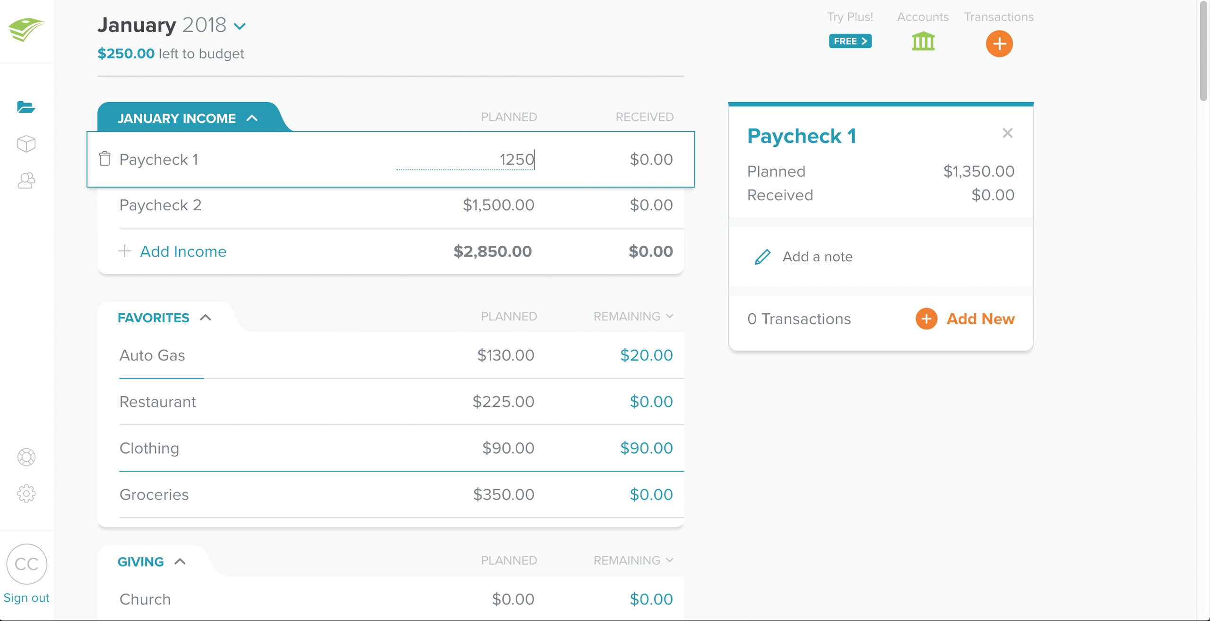
key("Return")
left_click(499, 201)
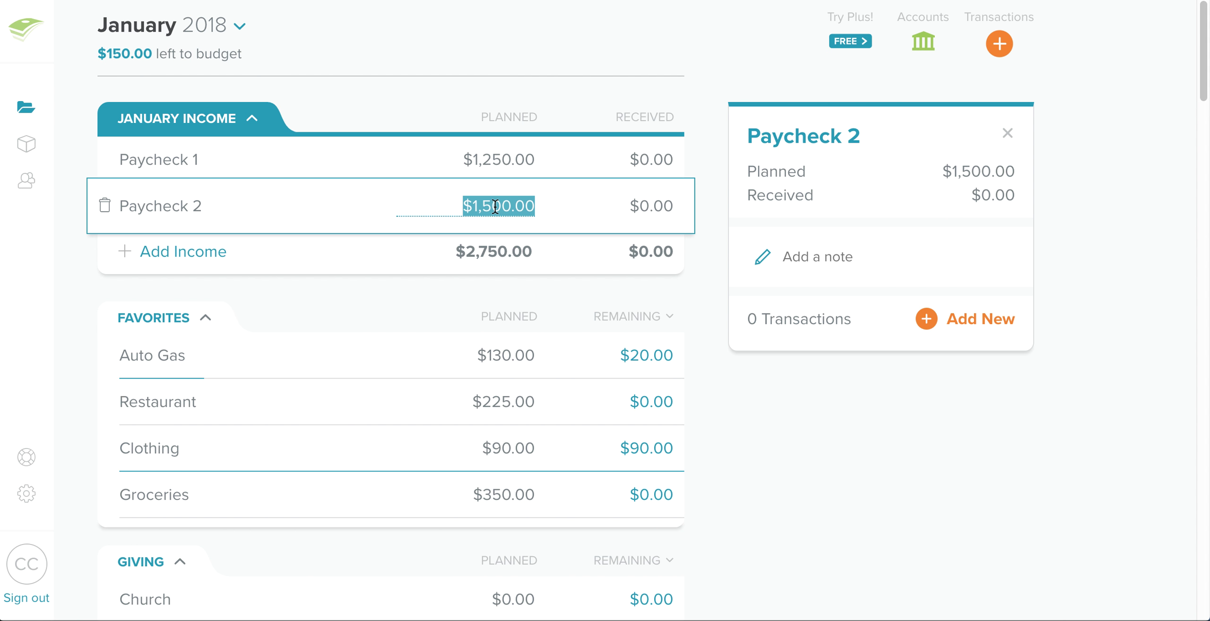
type("125")
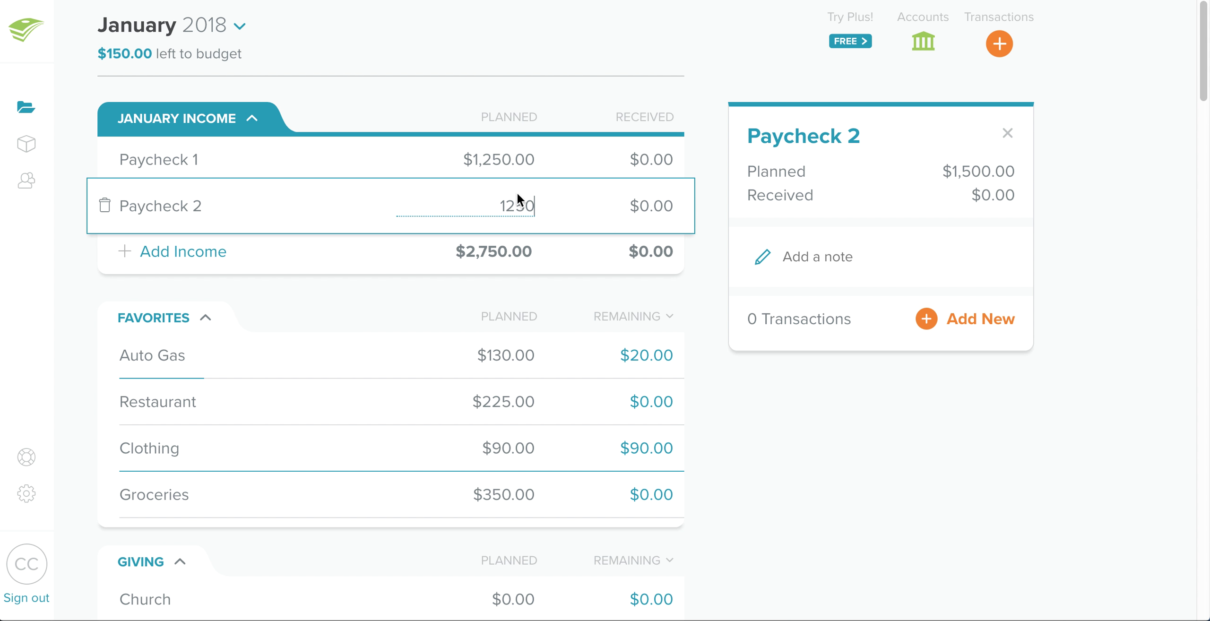
type("0")
key("Return")
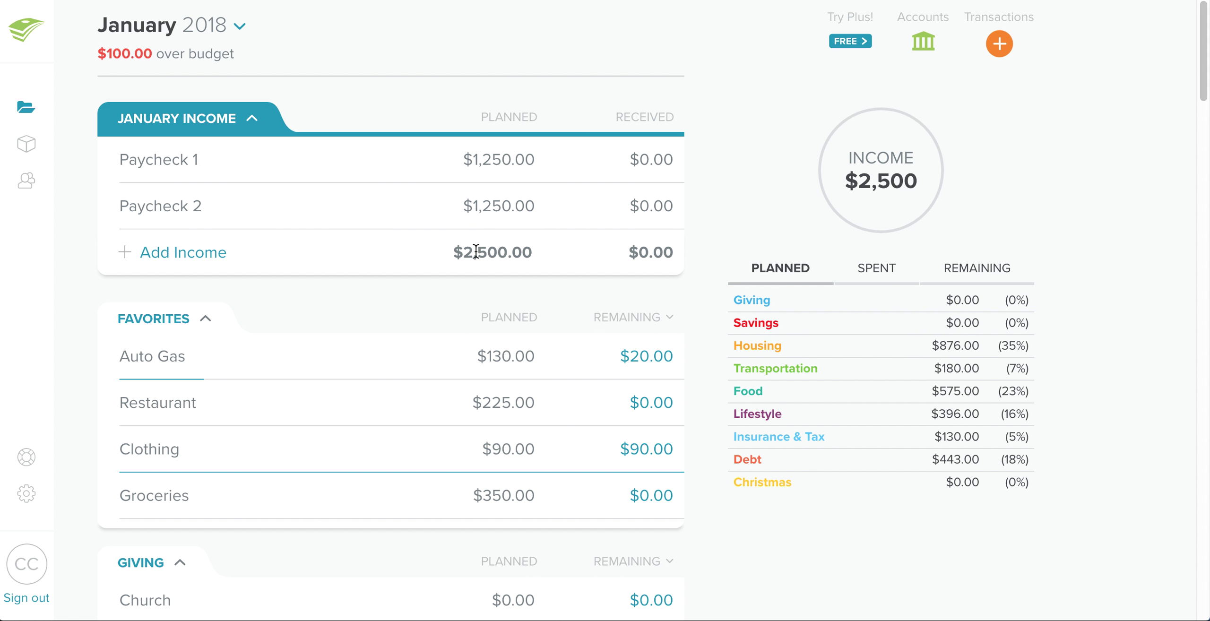
Step: In the Debt group, set the planned amounts to $50 for Credit Card 2 and $400 for Car Payment
scroll(464, 245, "down", 10)
scroll(443, 279, "down", 10)
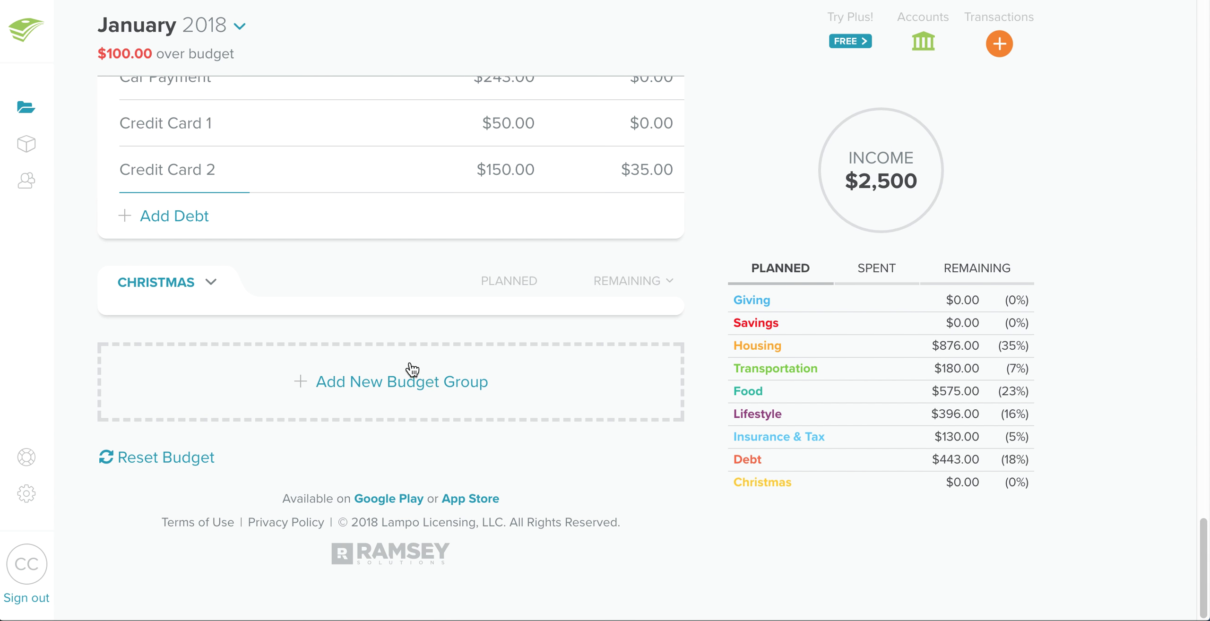
left_click(500, 174)
type("50")
scroll(446, 392, "up", 5)
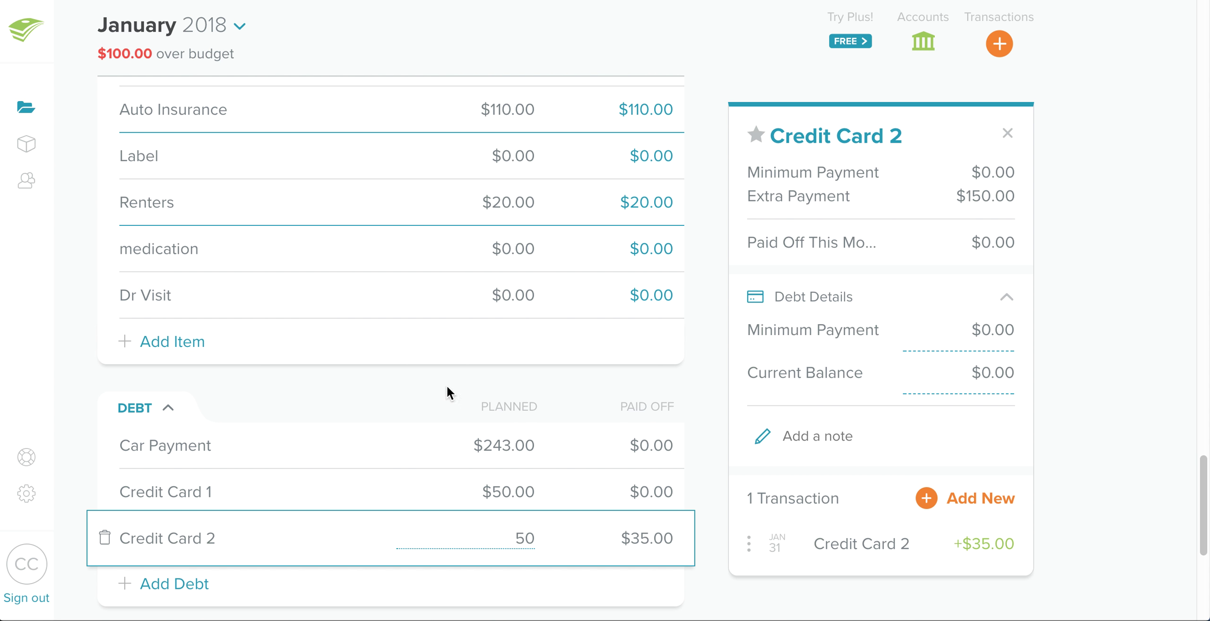
left_click(486, 442)
type("400")
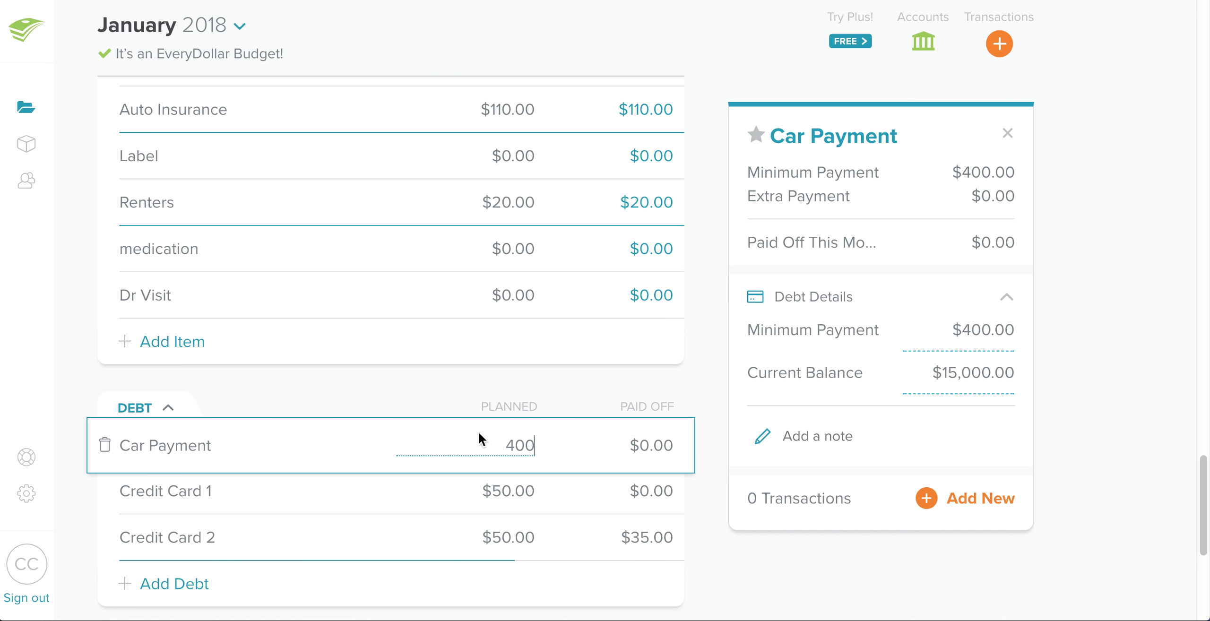
key("Return")
Step: Set the planned amount for Restaurant in the Favorites group to $175
scroll(446, 402, "up", 10)
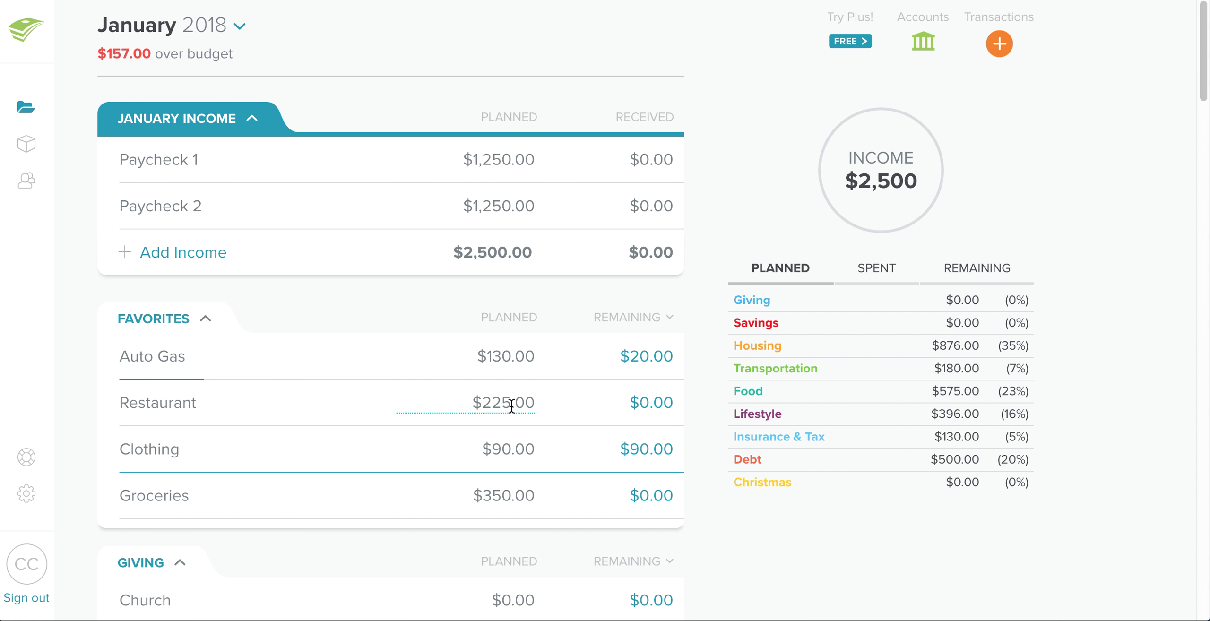
scroll(509, 406, "down", 1)
left_click(497, 382)
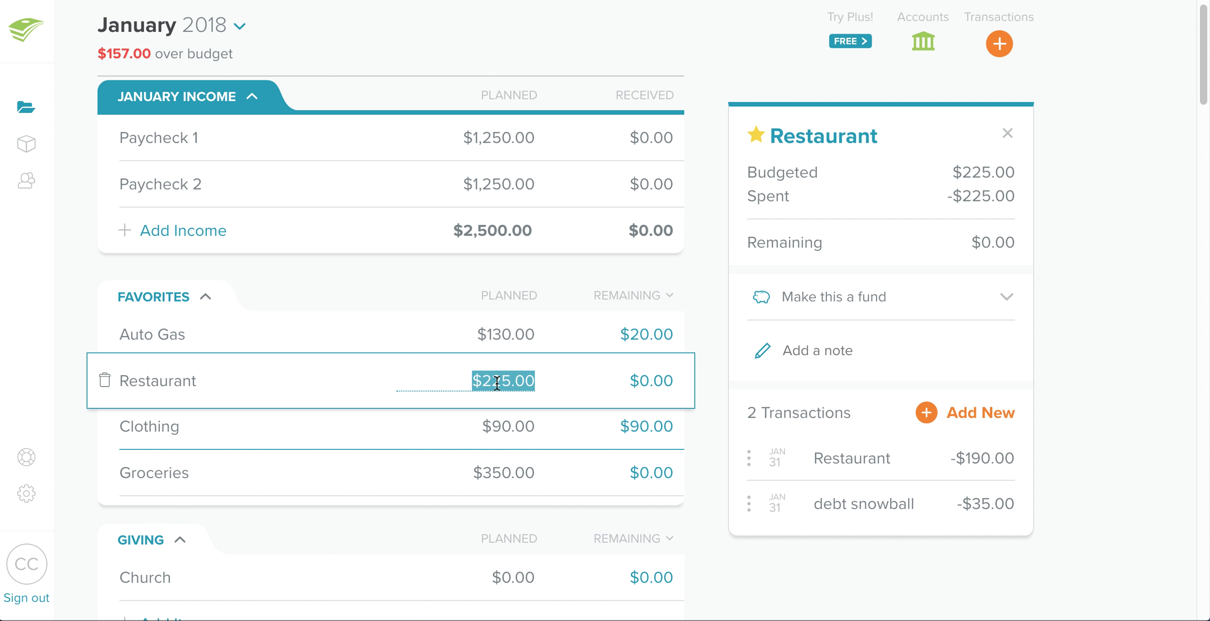
type("175")
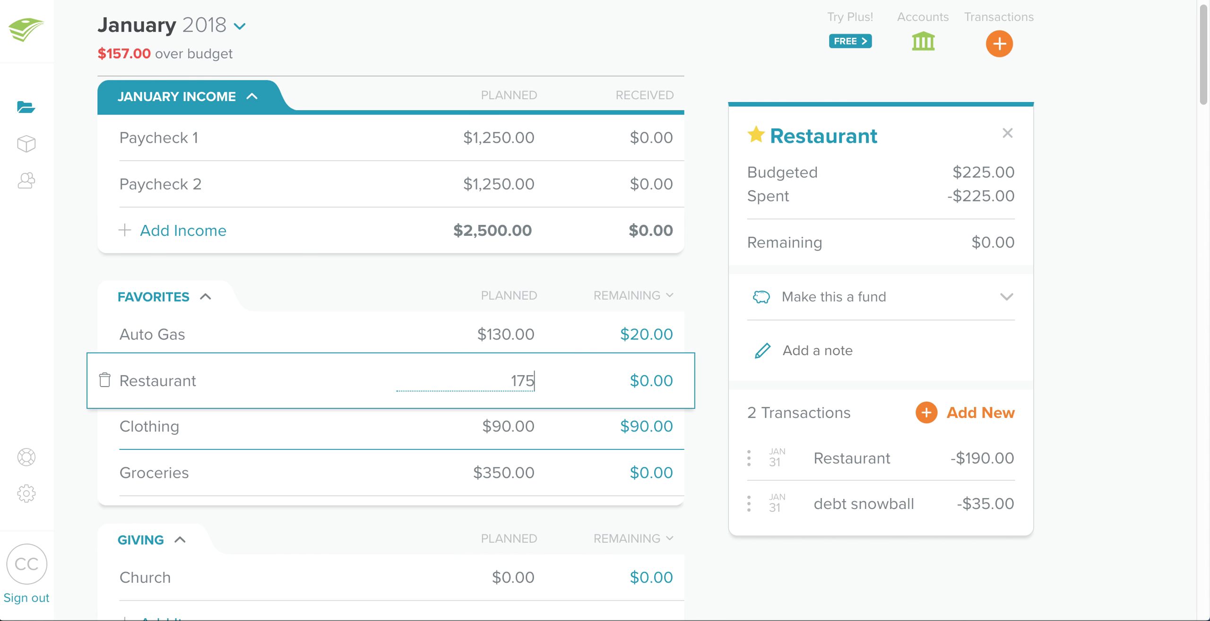
left_click(428, 293)
Step: Delete the debt snowball and Restaurant transactions recorded under the Restaurant budget item
scroll(494, 420, "down", 3)
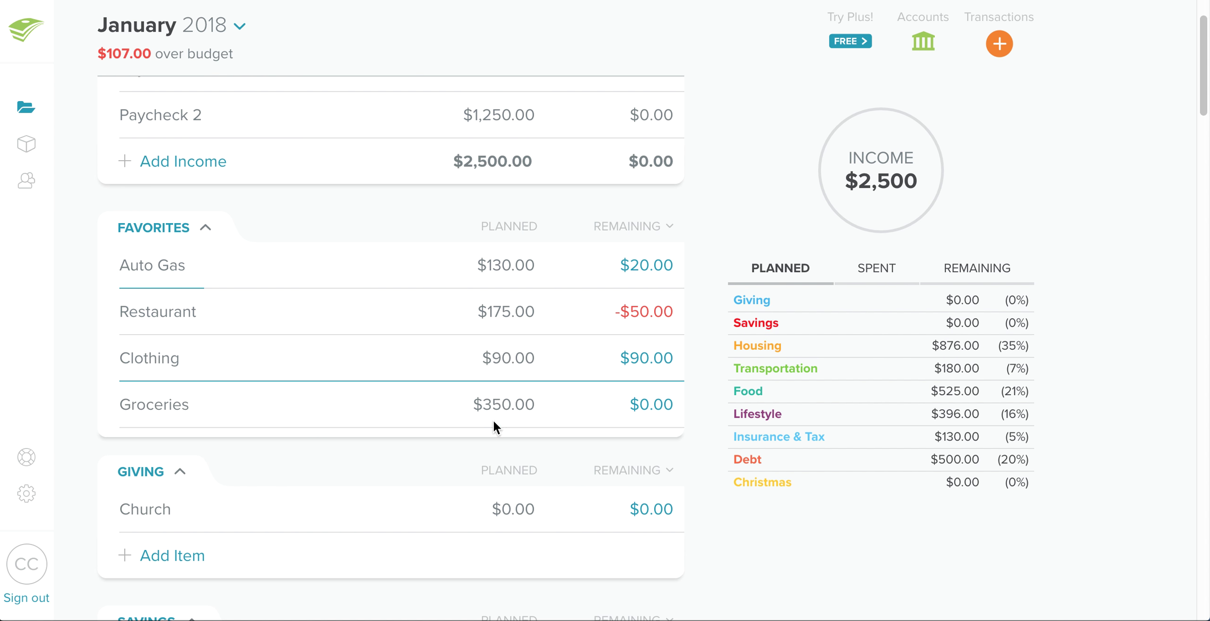
left_click(588, 327)
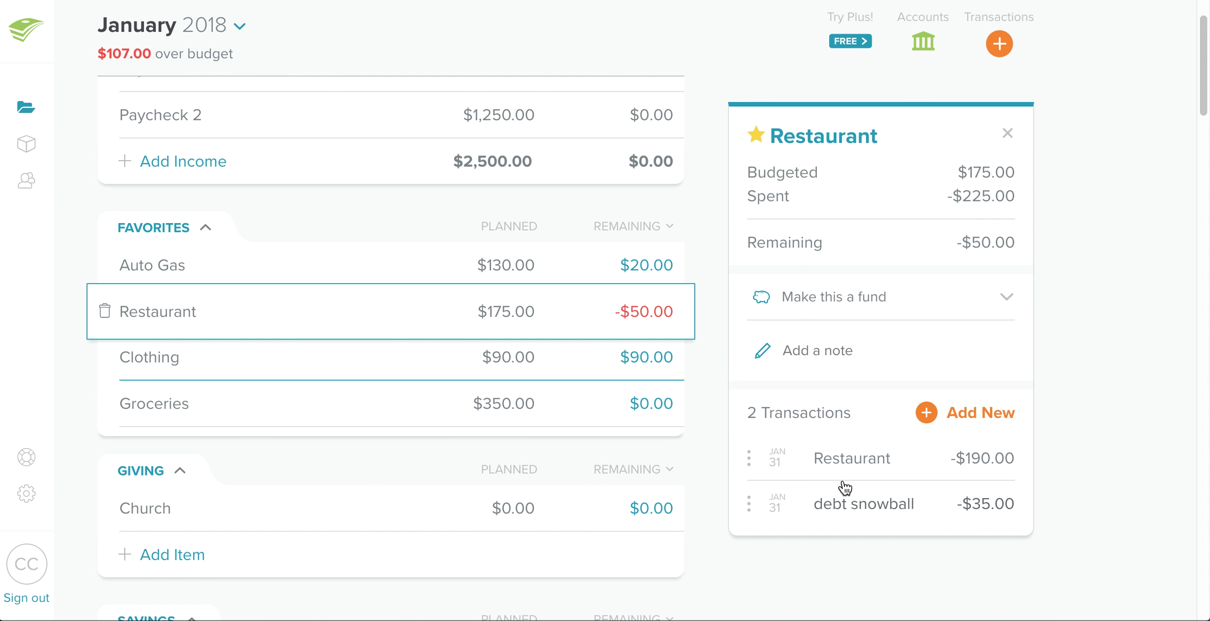
left_click(749, 502)
left_click(628, 512)
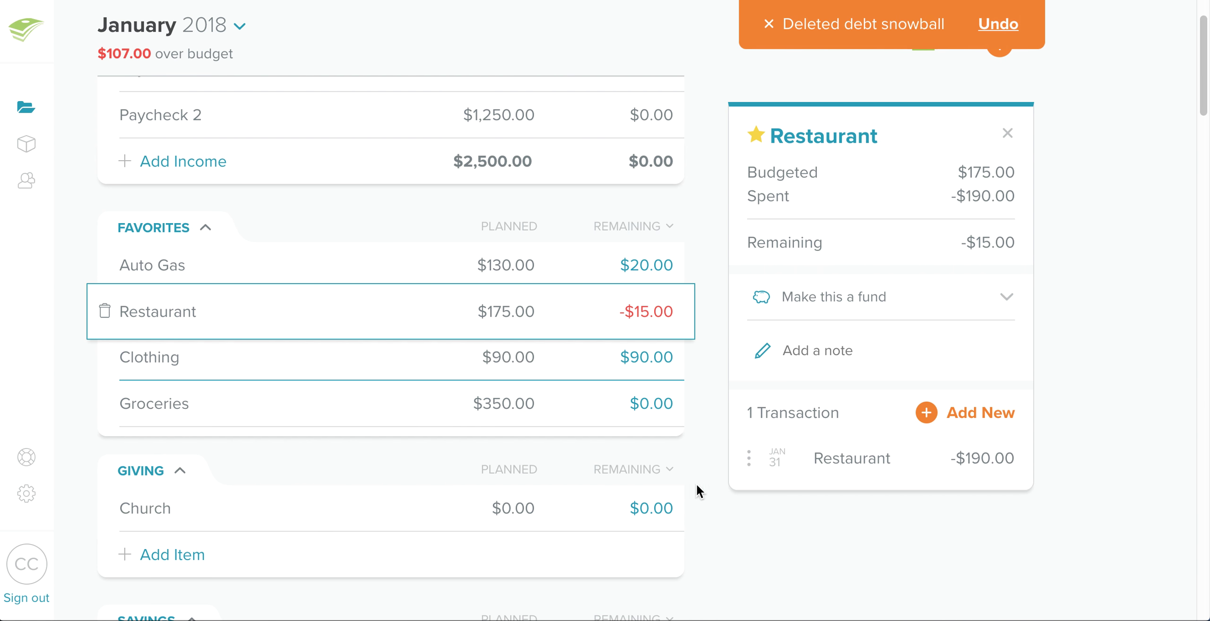
left_click(746, 462)
left_click(628, 511)
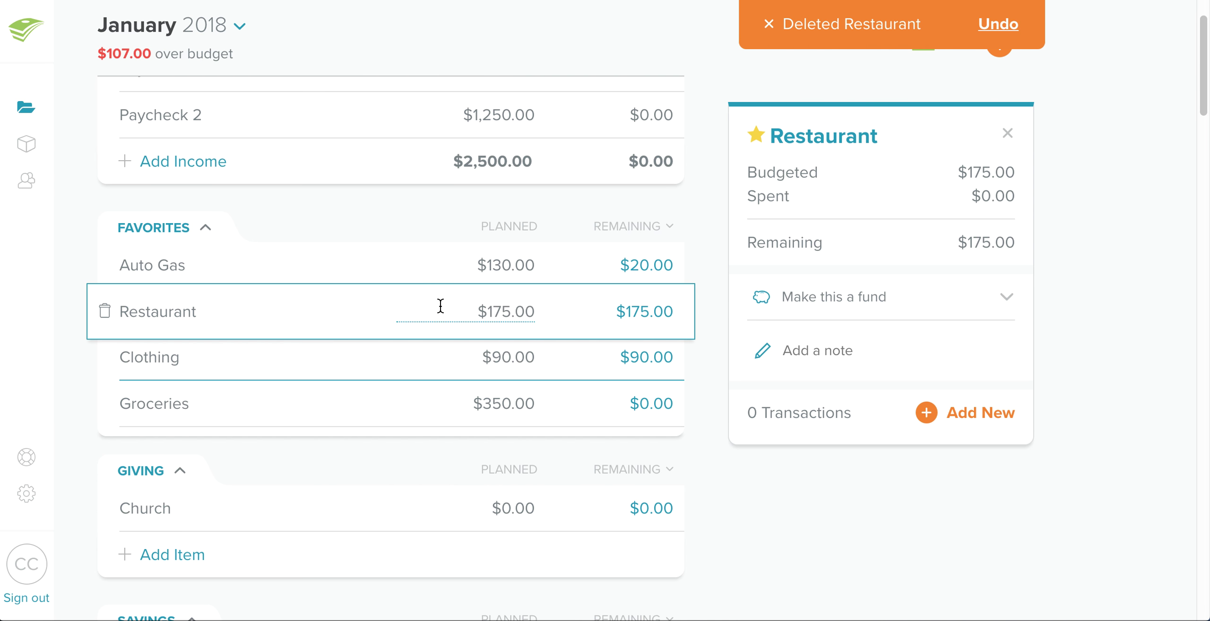
left_click(333, 214)
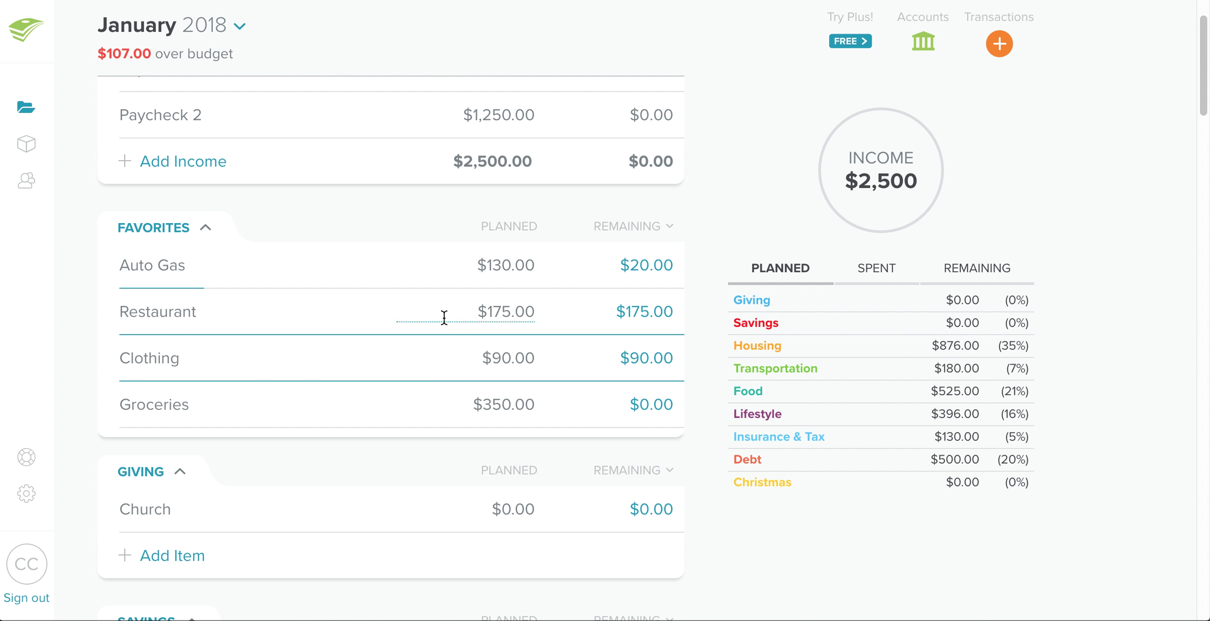
Step: Set the planned amount for Clothing in the Favorites group to $40
left_click(493, 358)
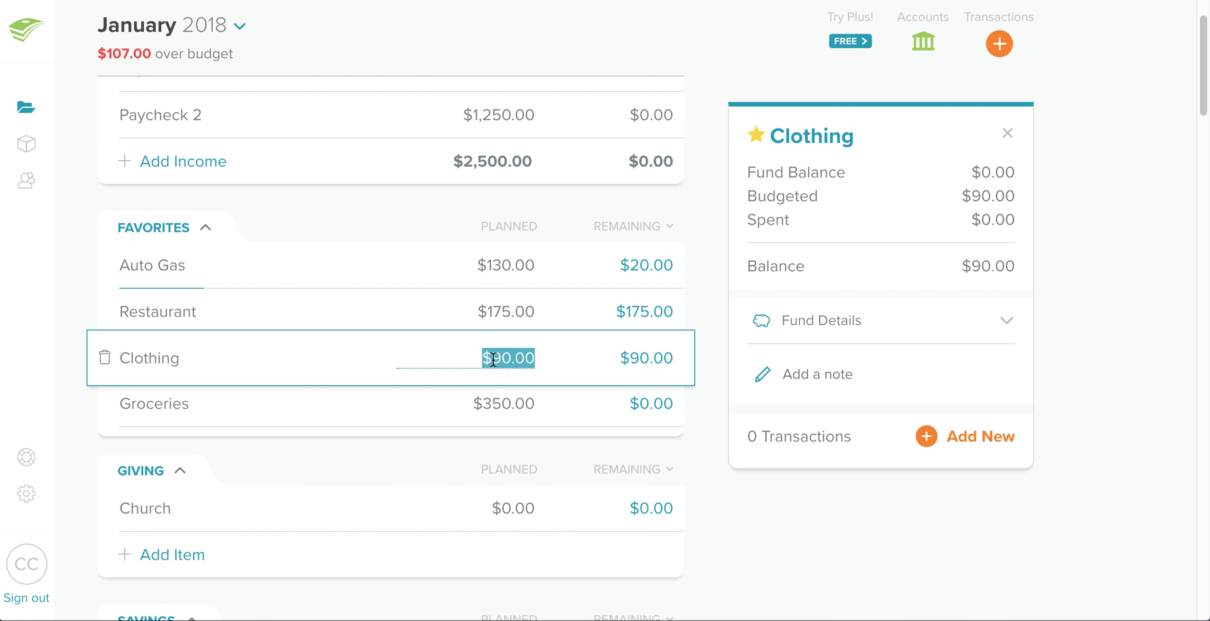
type("40")
left_click(613, 476)
left_click(346, 446)
Step: Set the planned amount for Groceries in the Favorites group to $293
scroll(242, 340, "down", 5)
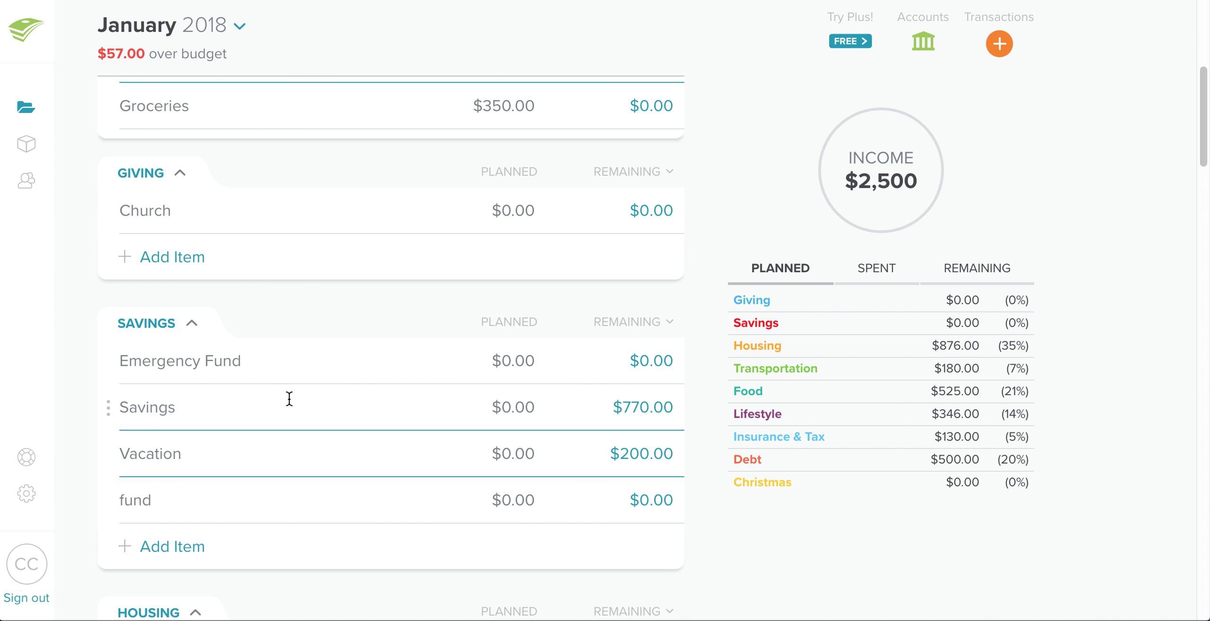
scroll(293, 401, "up", 3)
left_click(491, 247)
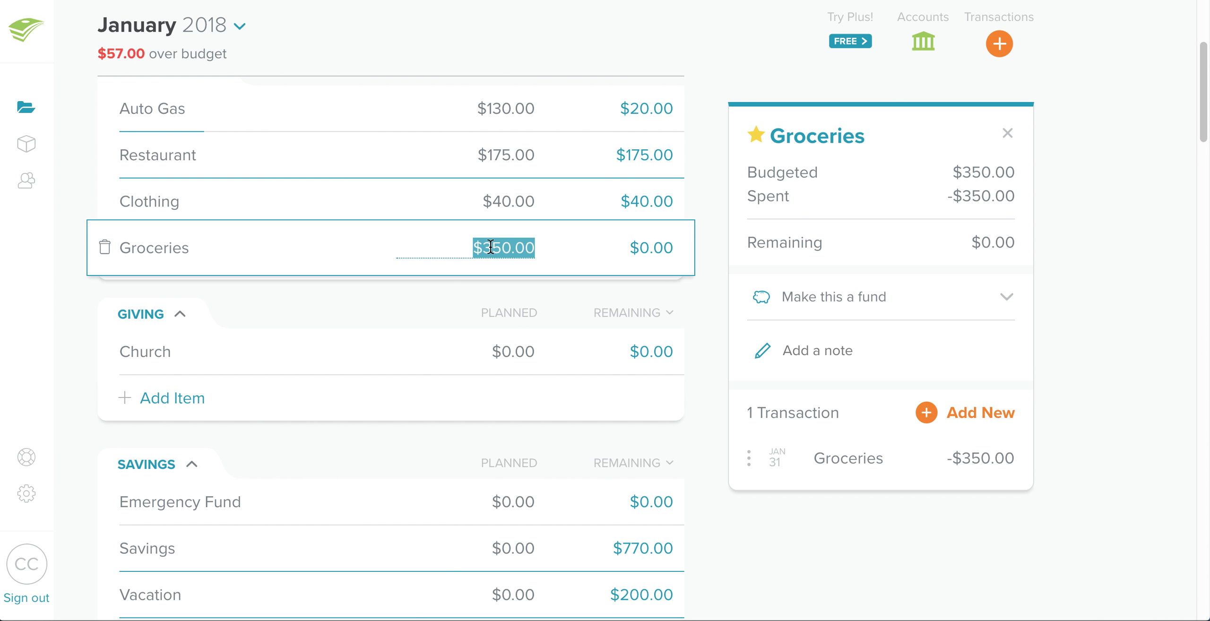
type("293")
left_click(450, 303)
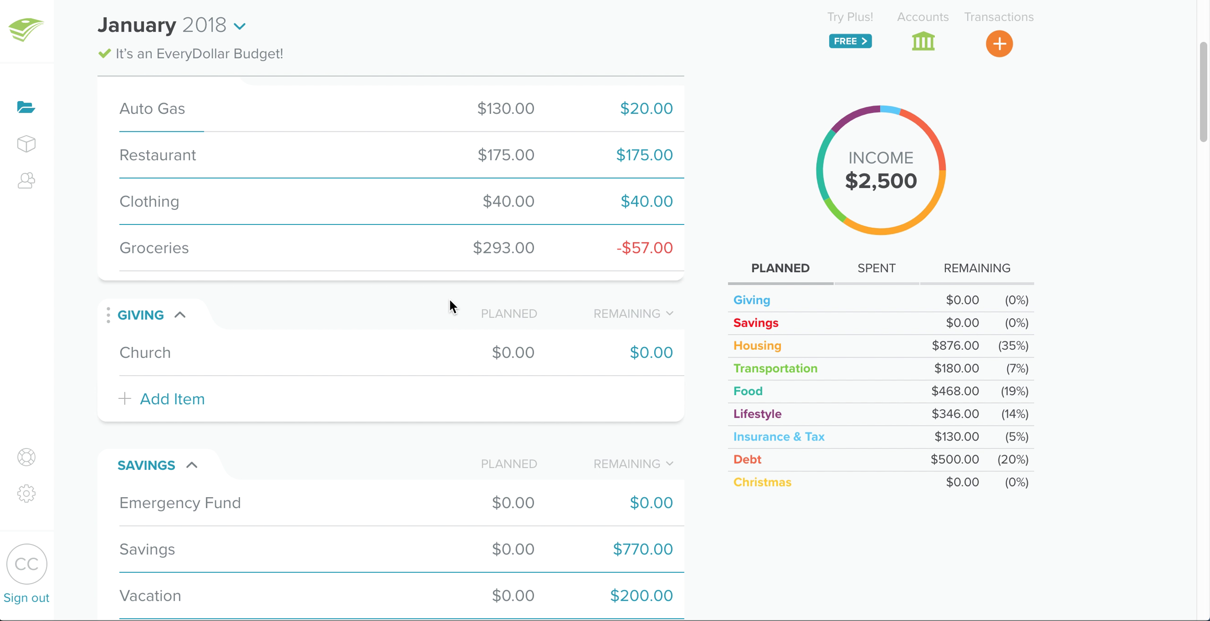
Step: Set the planned amount for Paycheck 1 under January Income to $1,350
scroll(465, 294, "up", 5)
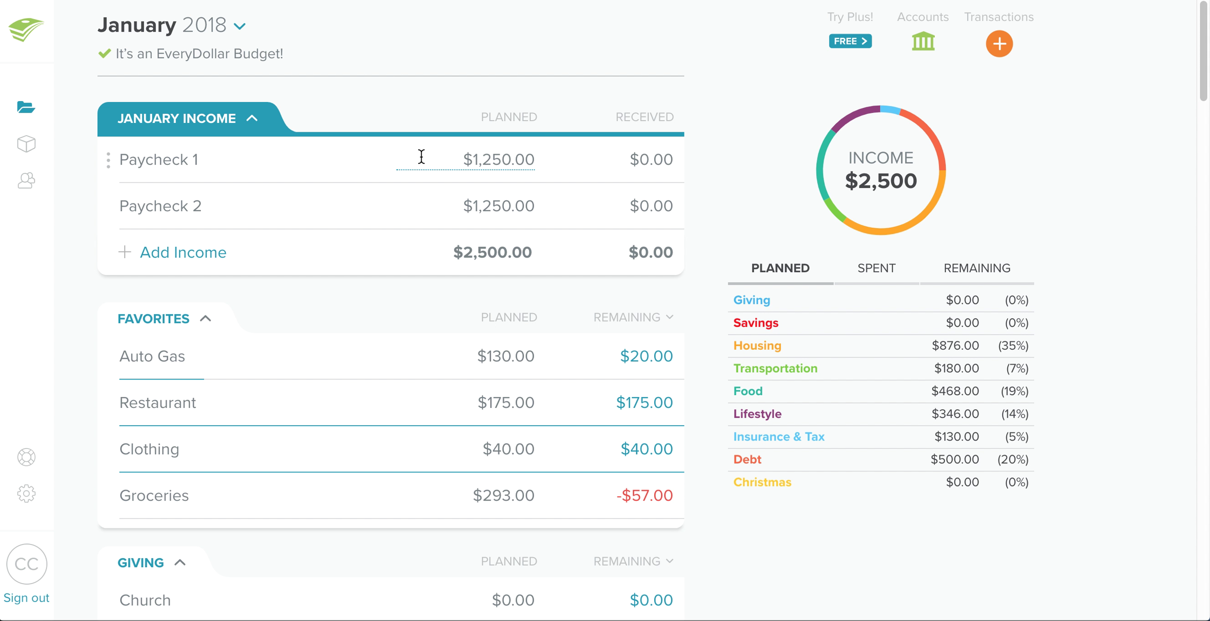
left_click(497, 161)
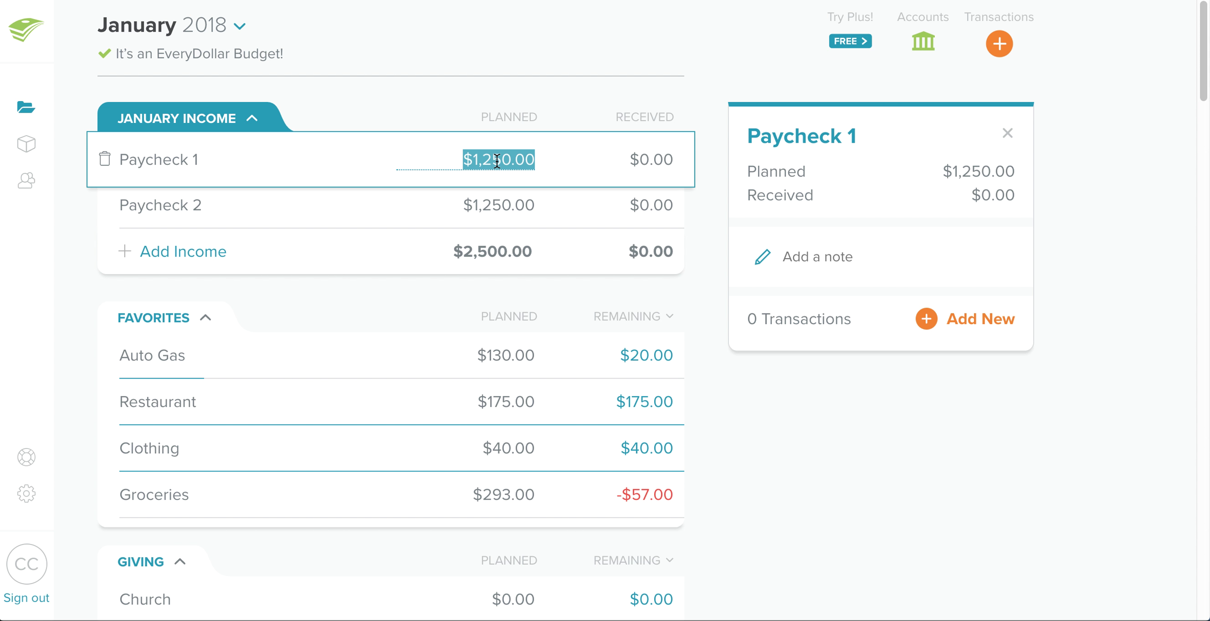
type("1350")
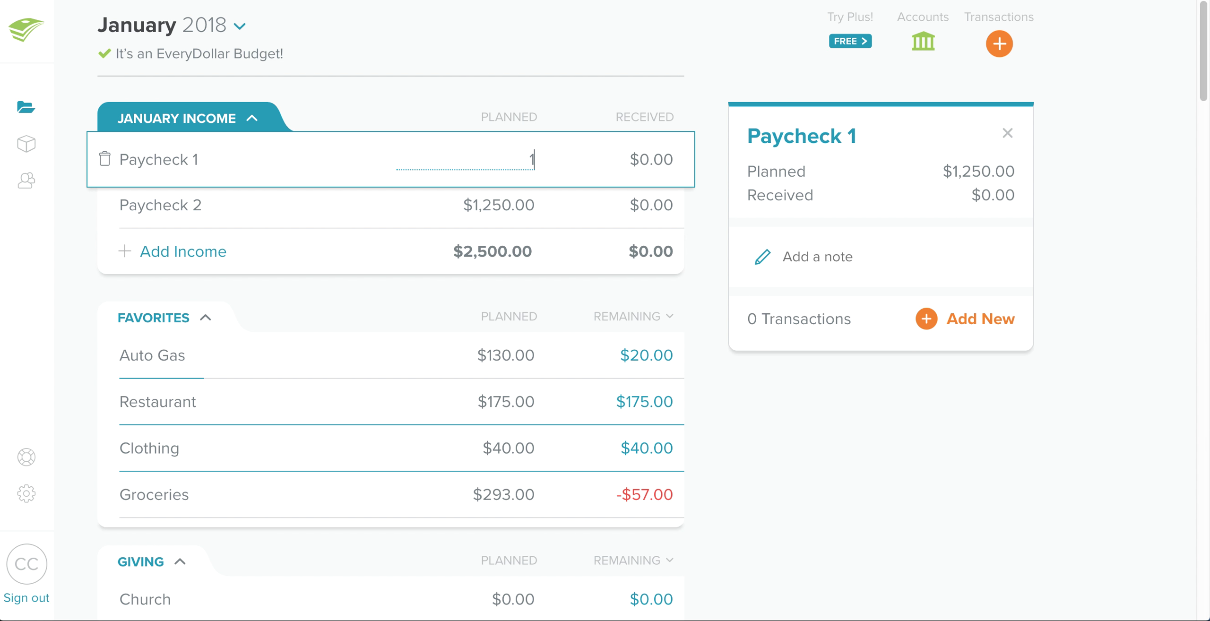
left_click(450, 85)
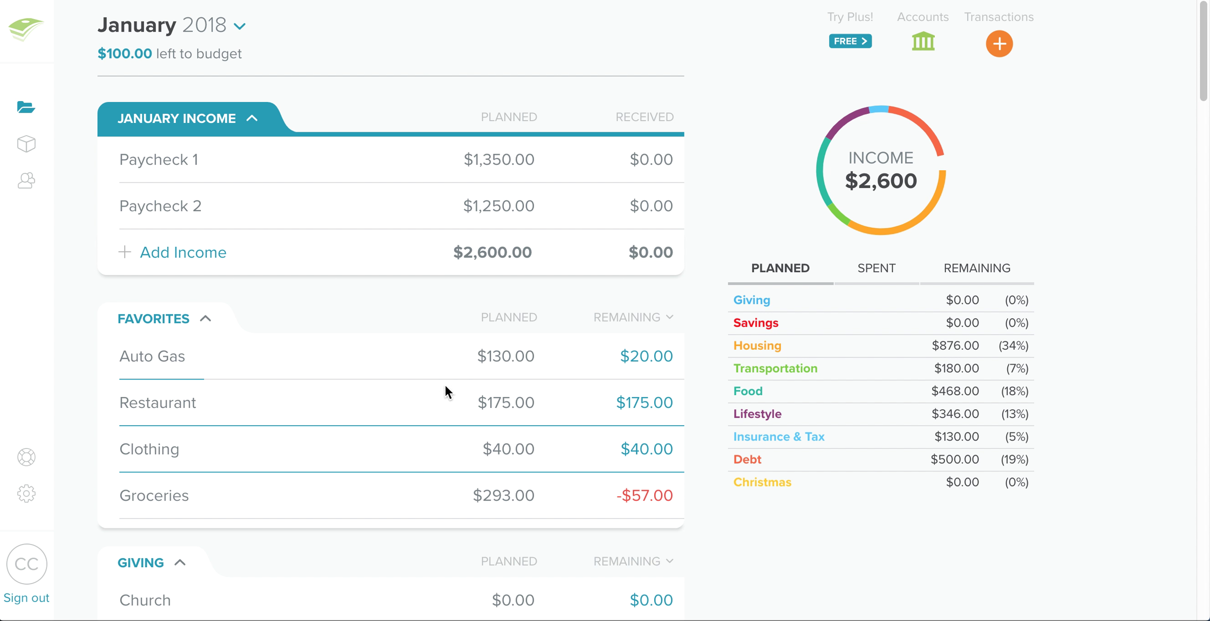
Step: Set the planned amount for Restaurant in the Favorites group to $225
left_click(497, 397)
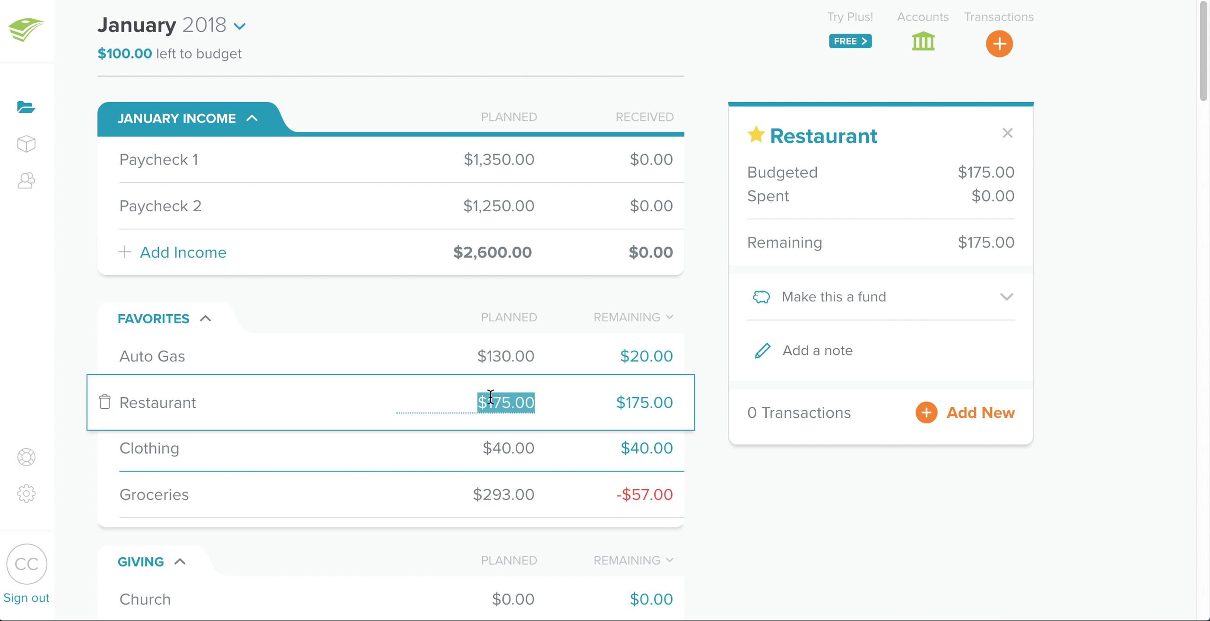
type("50")
key("BackSpace")
key("BackSpace")
type("225")
key("Return")
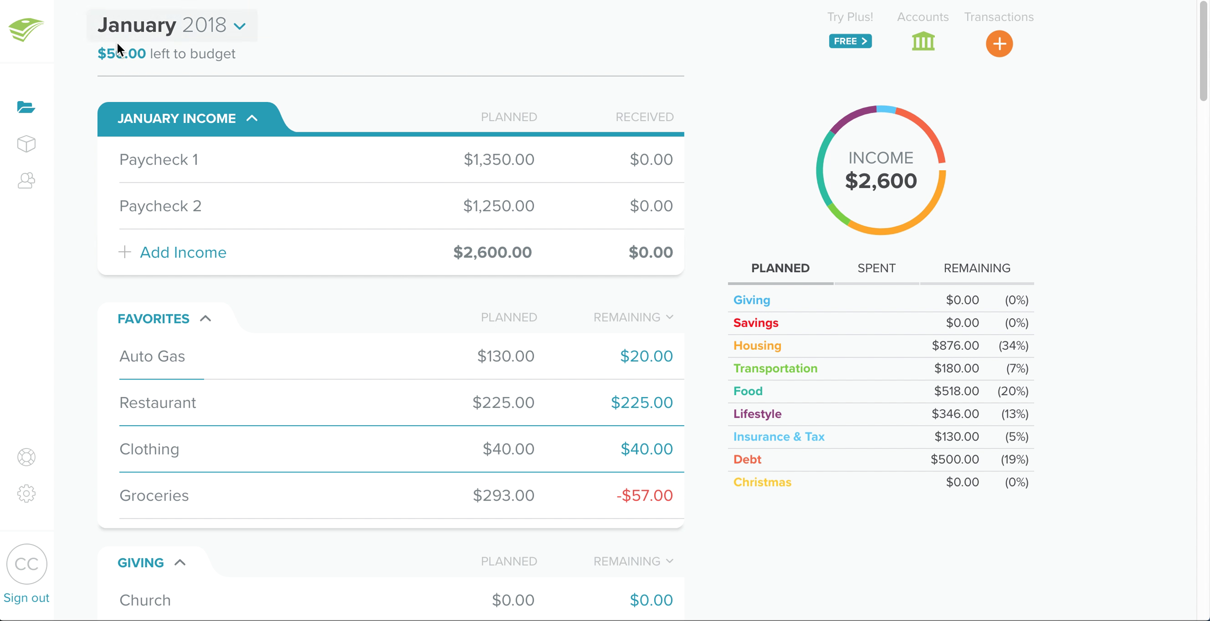
left_click(491, 497)
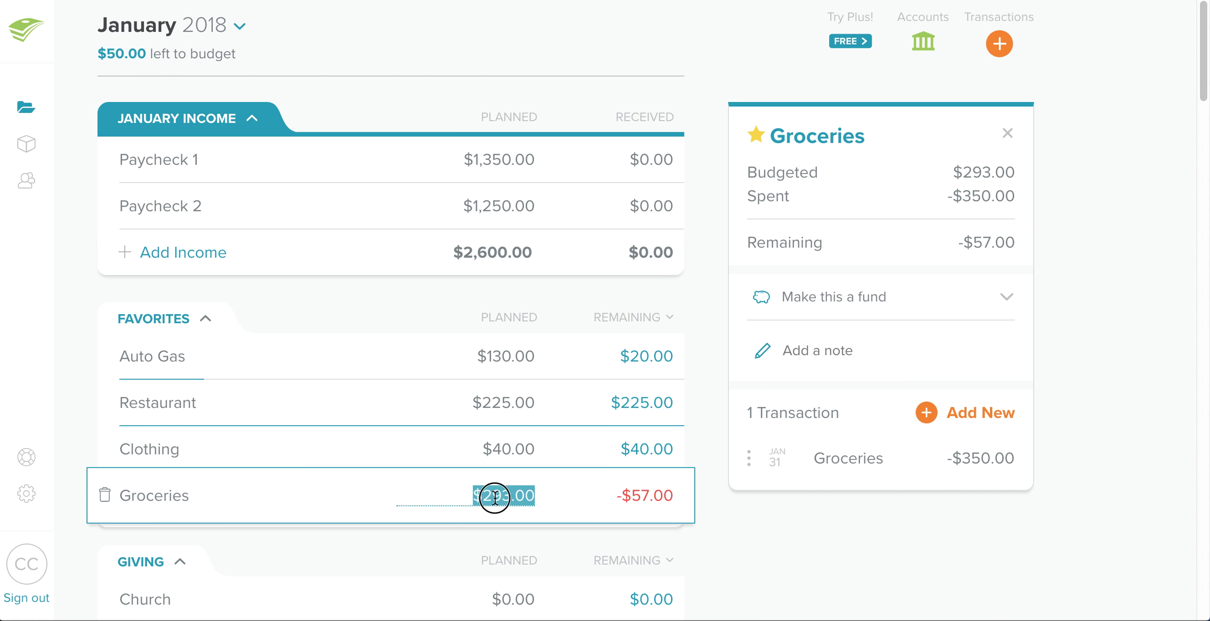
left_click(367, 239)
scroll(277, 423, "down", 15)
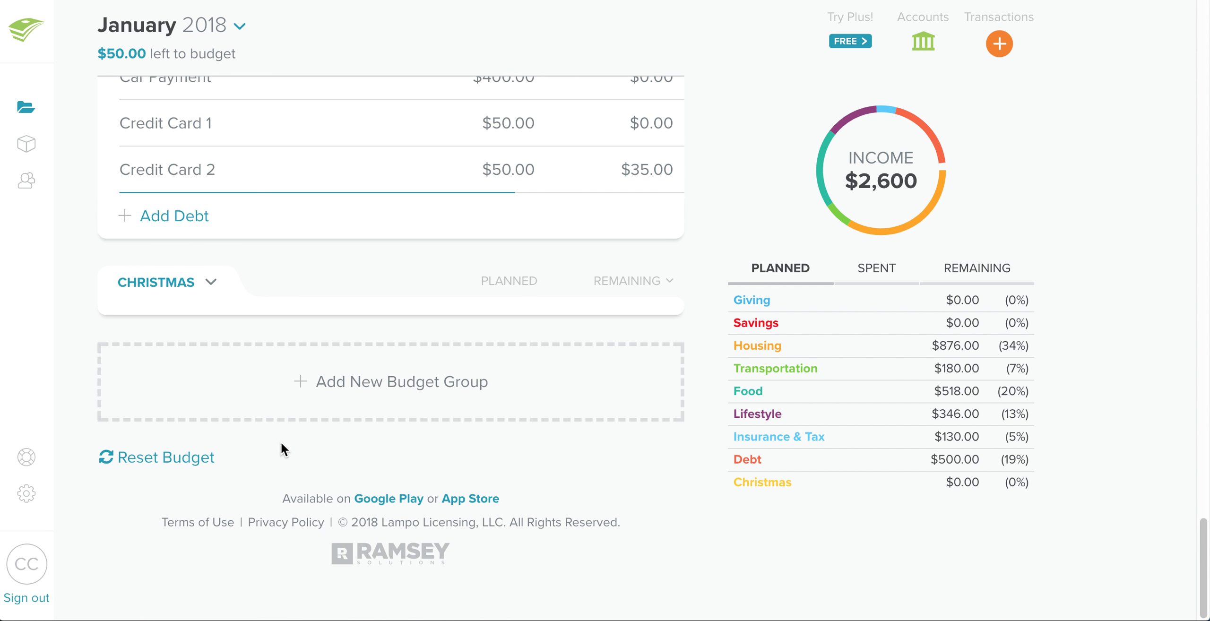
scroll(281, 444, "up", 15)
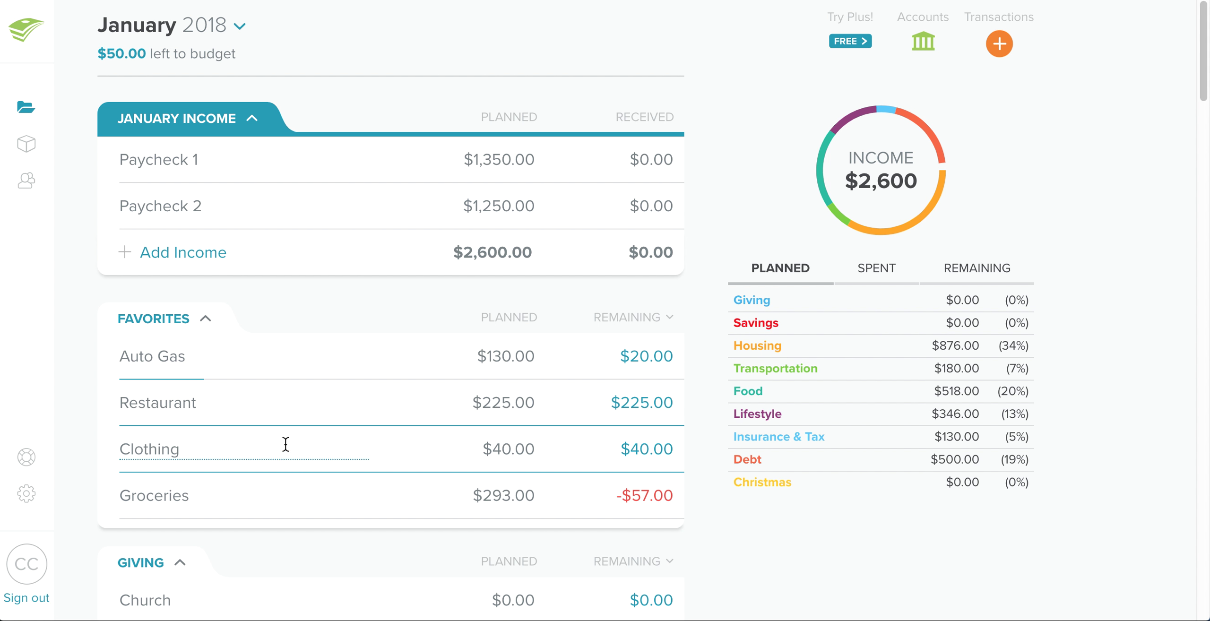
left_click(481, 401)
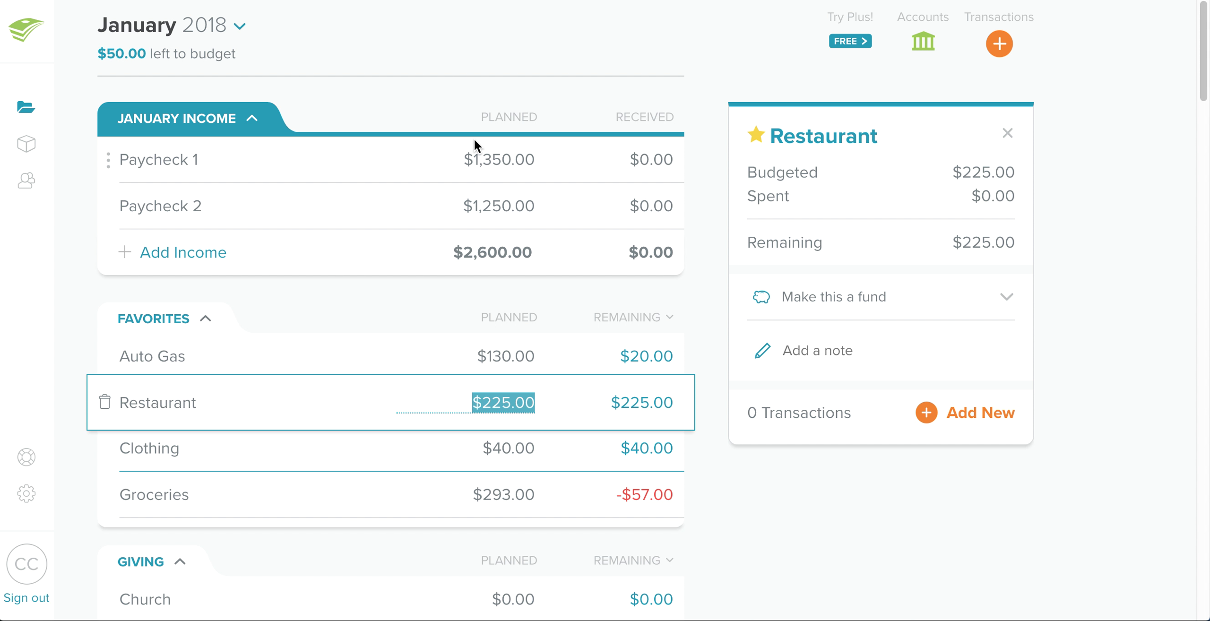
scroll(438, 348, "down", 5)
scroll(445, 364, "up", 5)
Step: Open the planned amount of Paycheck 1 under January Income for editing
left_click(486, 152)
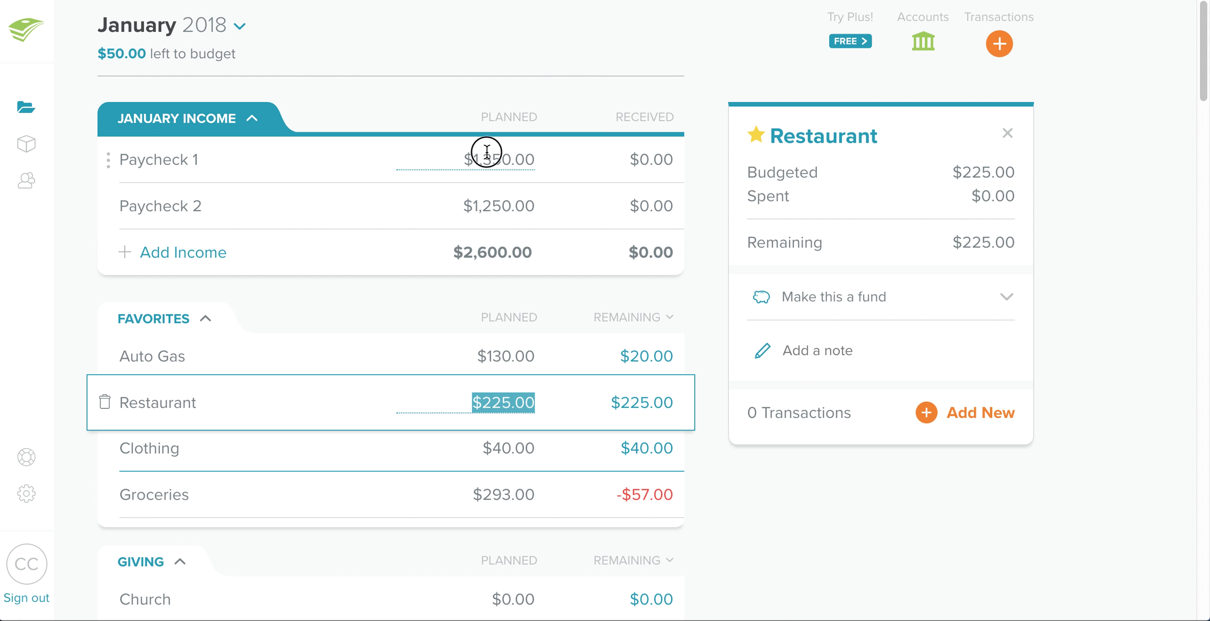